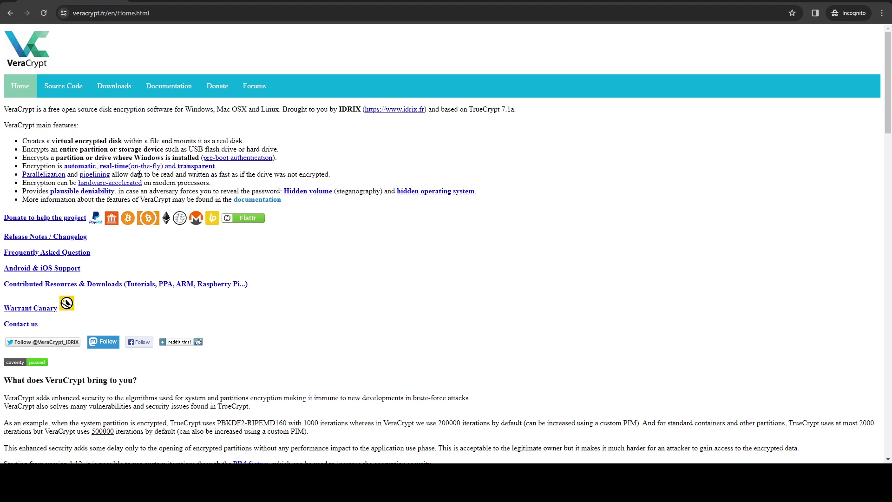
- Open the VeraCrypt downloads page and find the Windows portable version 1.26.7
left_click(104, 94)
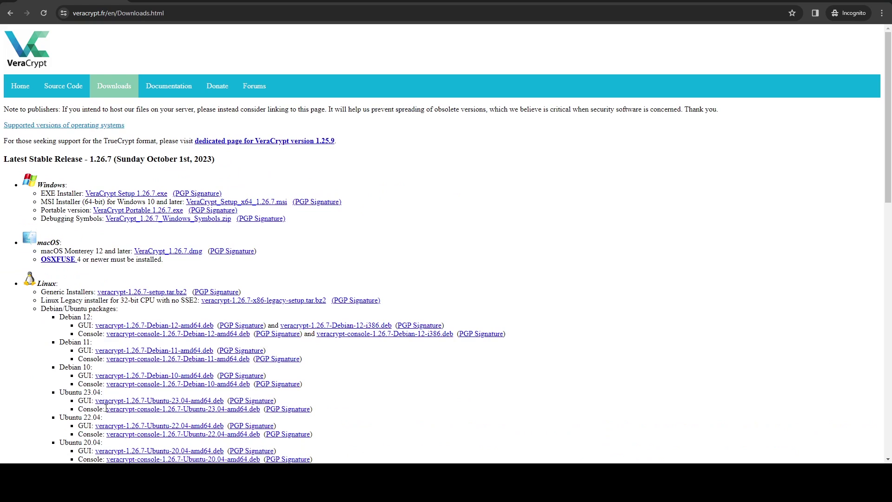
left_click_drag(48, 210, 186, 212)
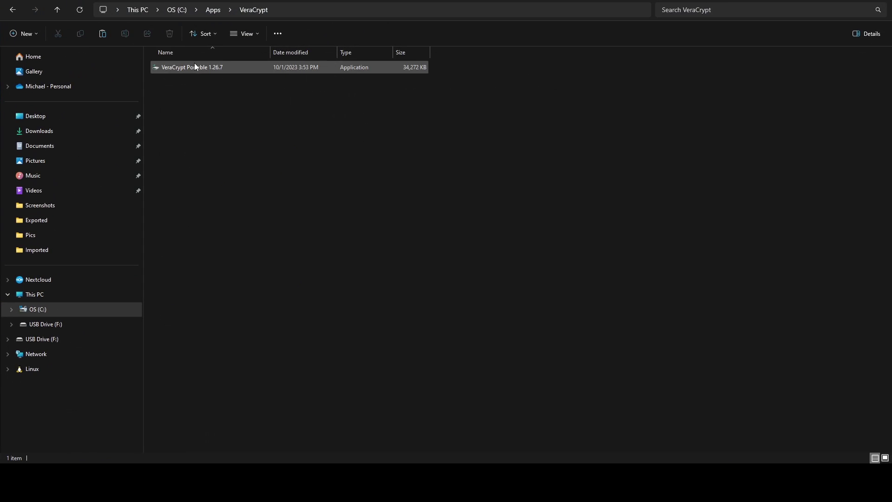
- Run VeraCrypt Portable 1.26.7 from the C:\Apps\VeraCrypt folder, choose English as the setup language and accept the license terms
left_click(211, 69)
left_click(213, 68)
double_click(213, 68)
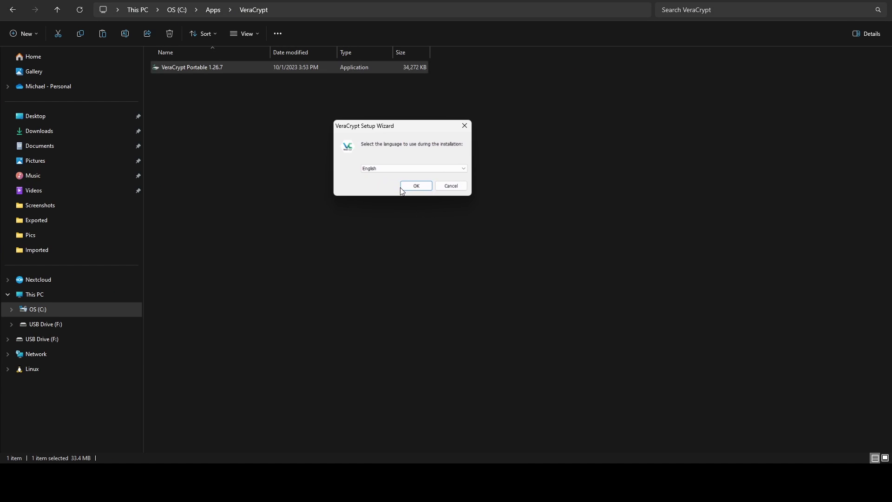
left_click(415, 186)
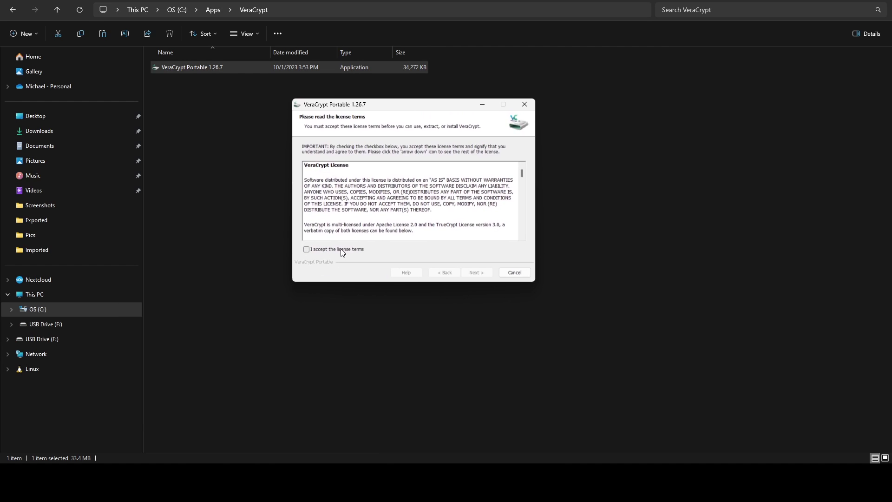
left_click(339, 249)
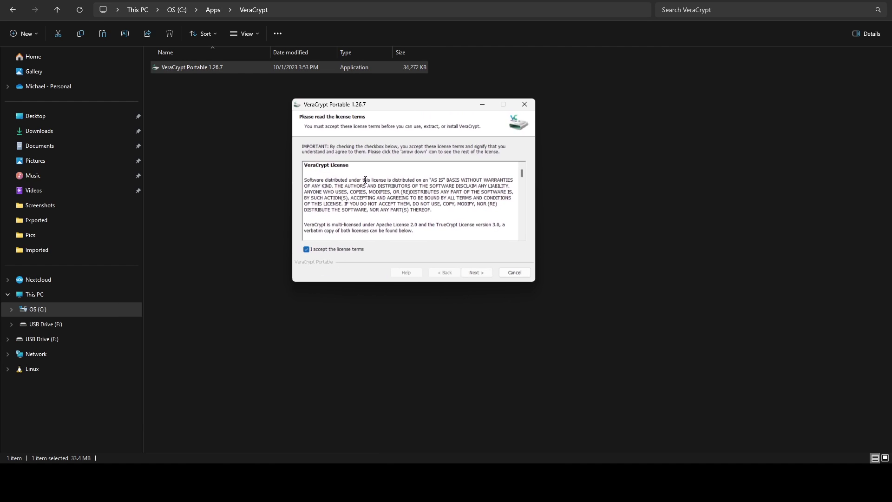
left_click(476, 273)
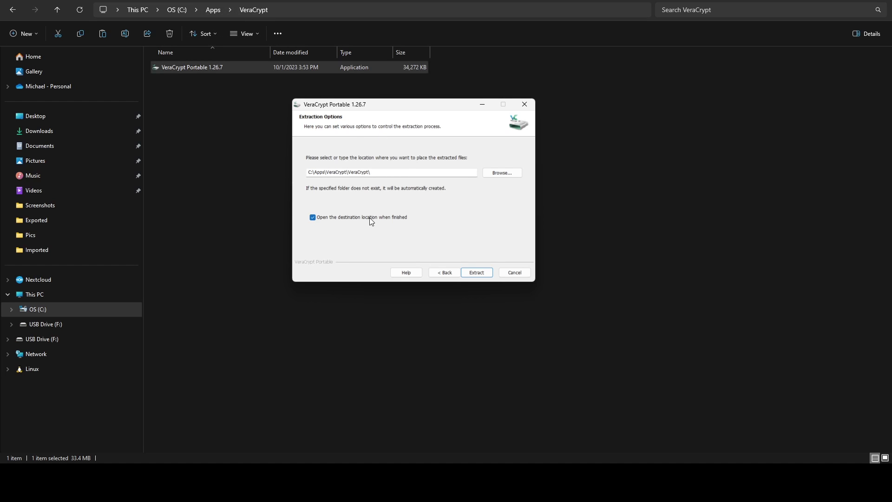
- Extract the portable files to C:\Apps\VeraCrypt\VeraCrypt\ and finish the setup wizard
left_click(477, 273)
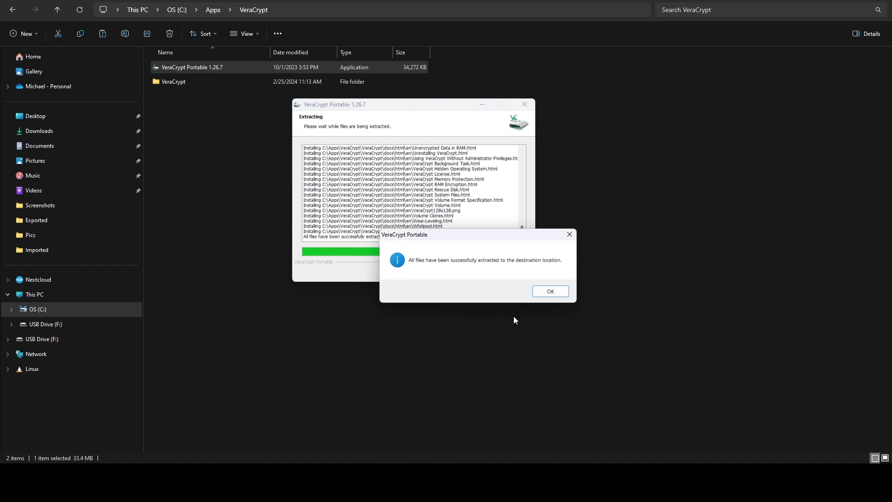
left_click(550, 292)
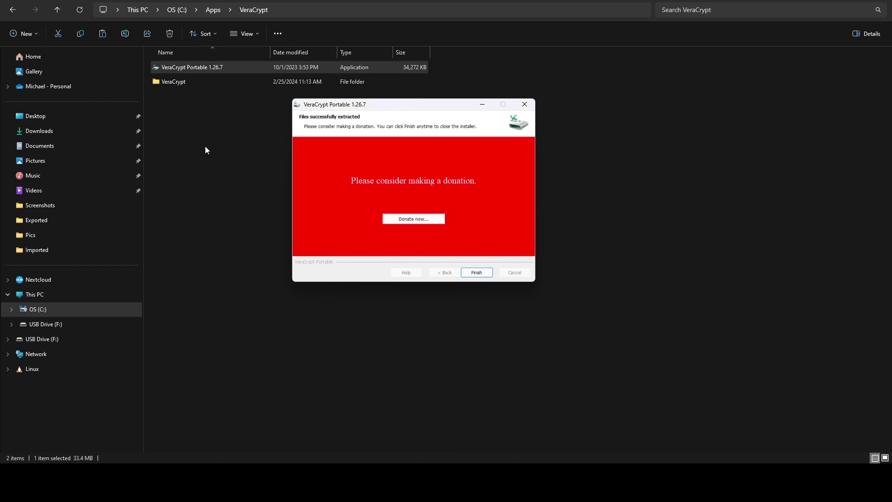
left_click(477, 273)
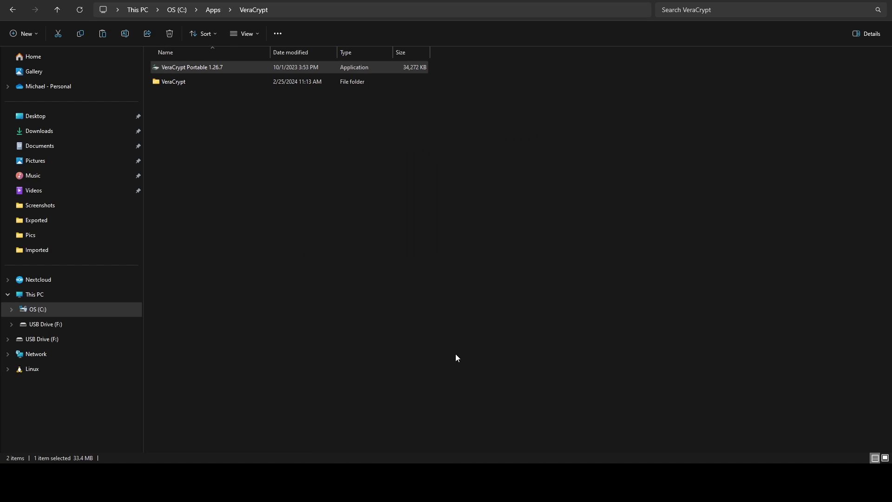
- Open the extracted VeraCrypt folder to view the program files
left_click(324, 240)
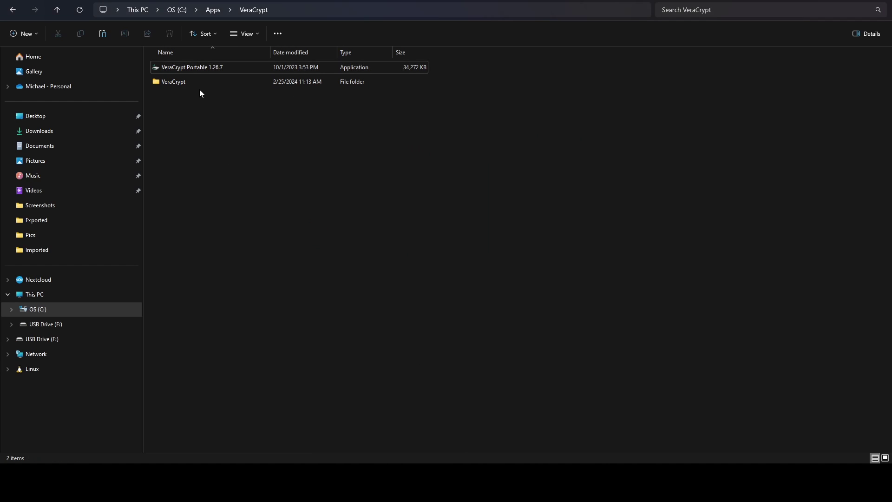
double_click(163, 81)
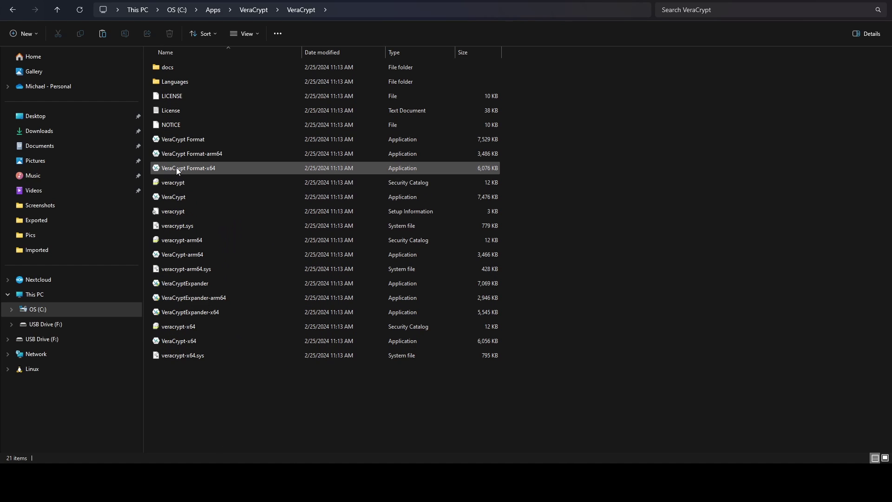
mouse_move(196, 282)
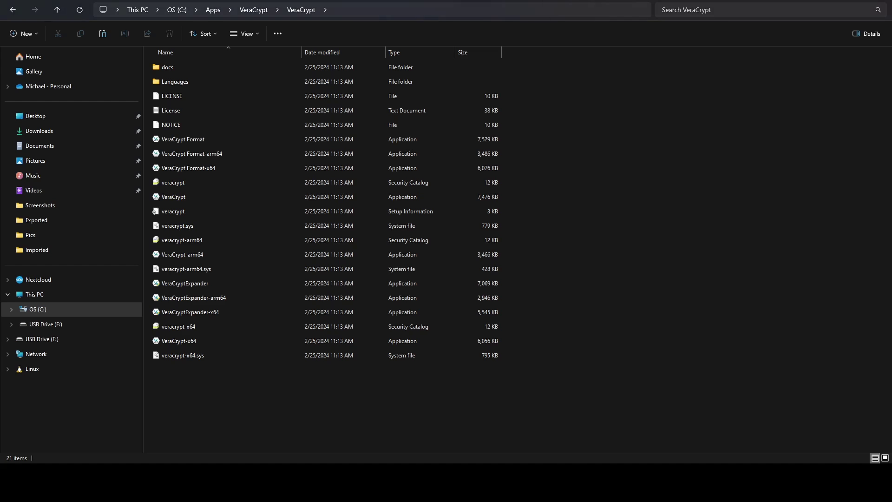
- Switch to the browser and examine the SanDisk 256GB Ultra Dual Drive's product images and capacity, then return to File Explorer
left_click(510, 445)
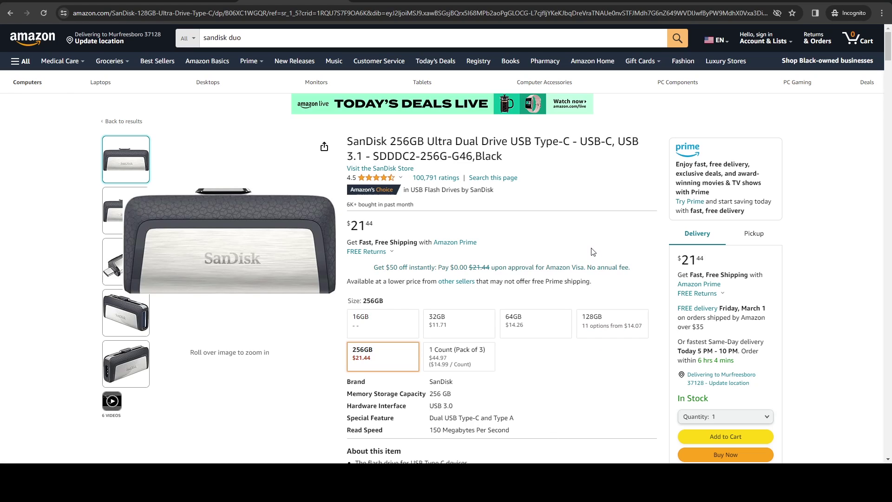
mouse_move(114, 270)
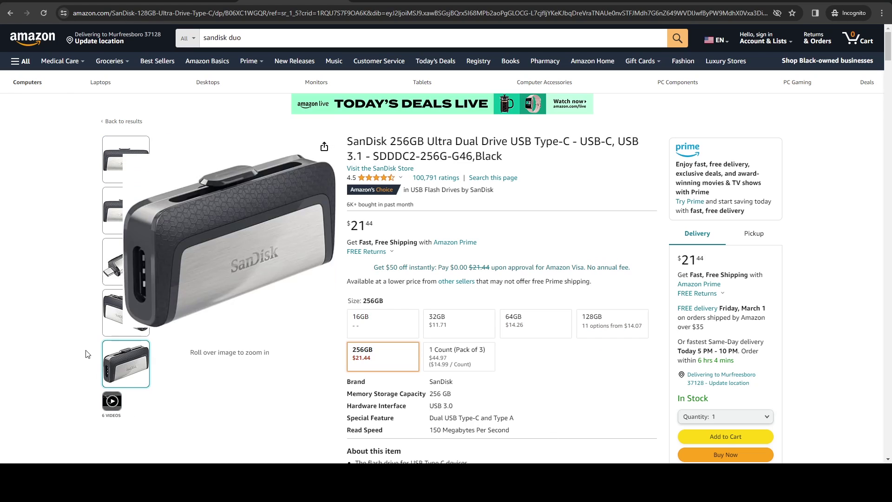
mouse_move(110, 323)
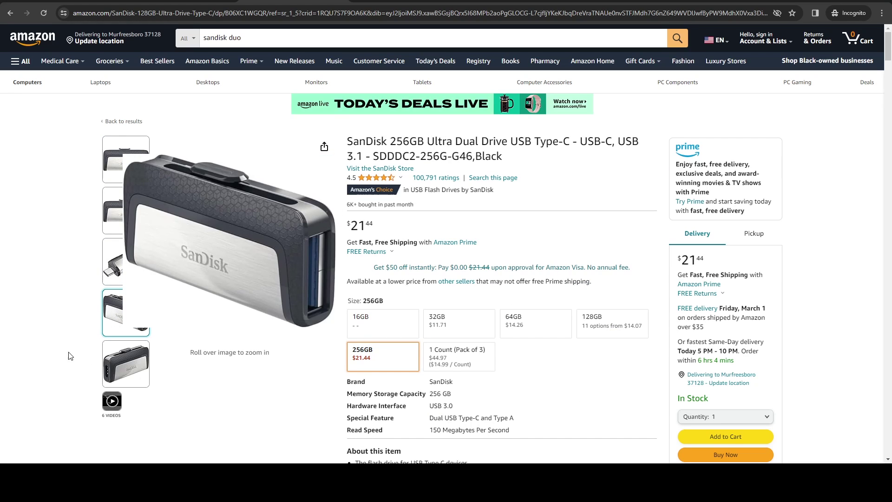
mouse_move(119, 175)
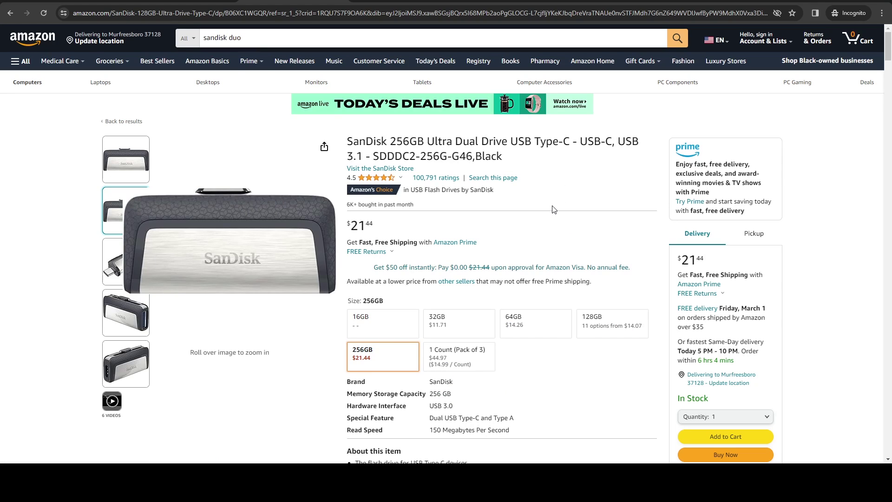
left_click_drag(423, 142, 390, 142)
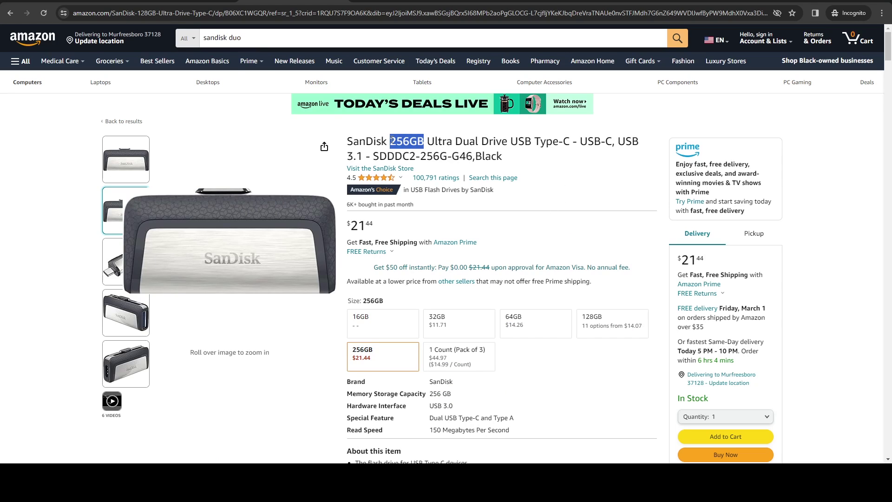
left_click(391, 141)
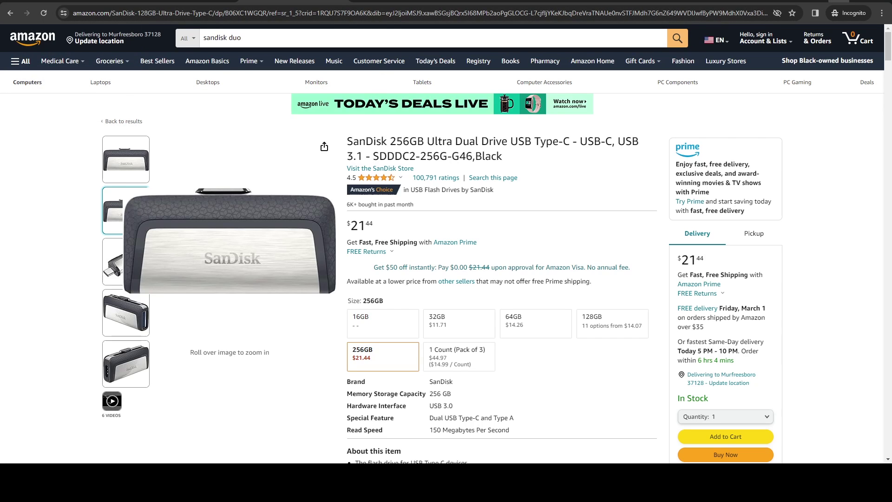
left_click(839, 2)
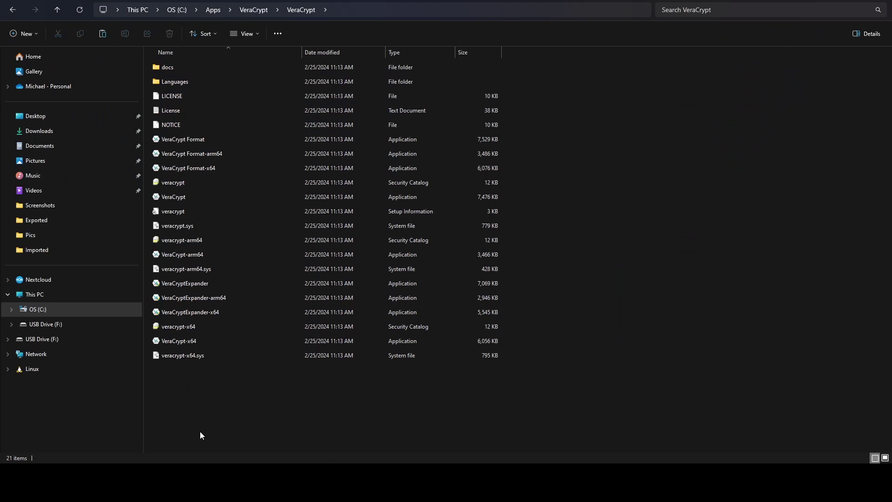
left_click_drag(233, 388, 165, 58)
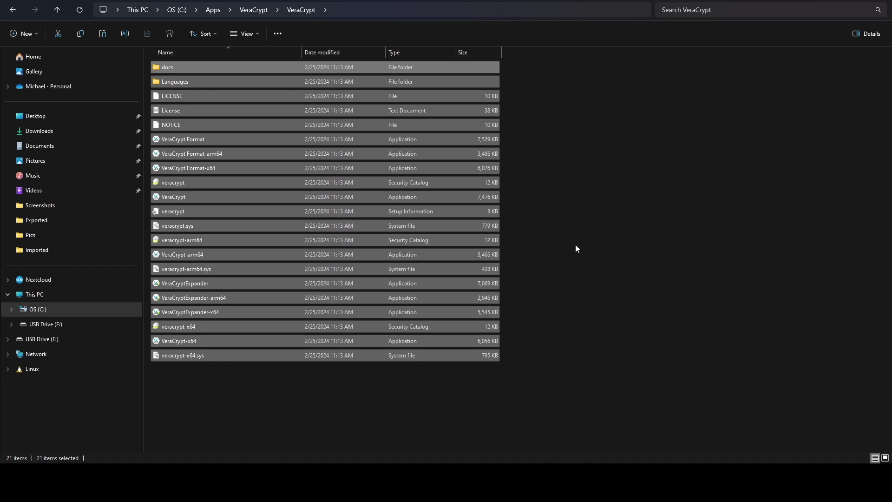
left_click_drag(591, 256, 594, 262)
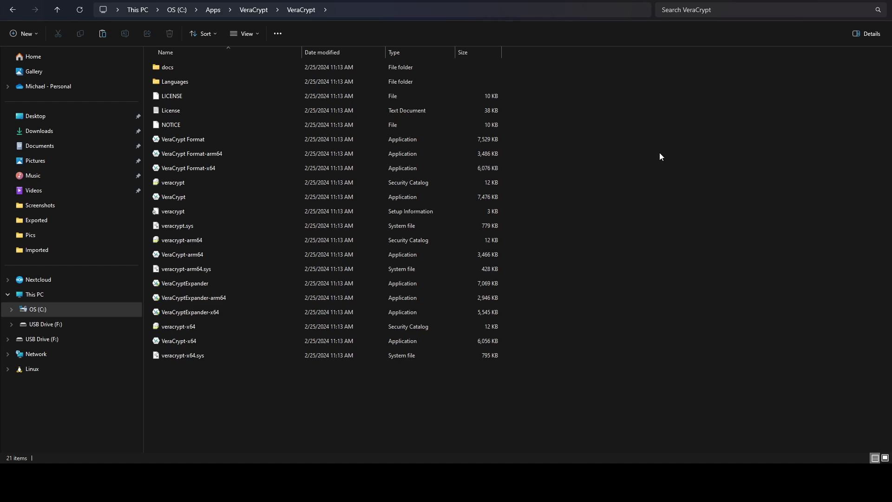
left_click_drag(719, 161, 691, 231)
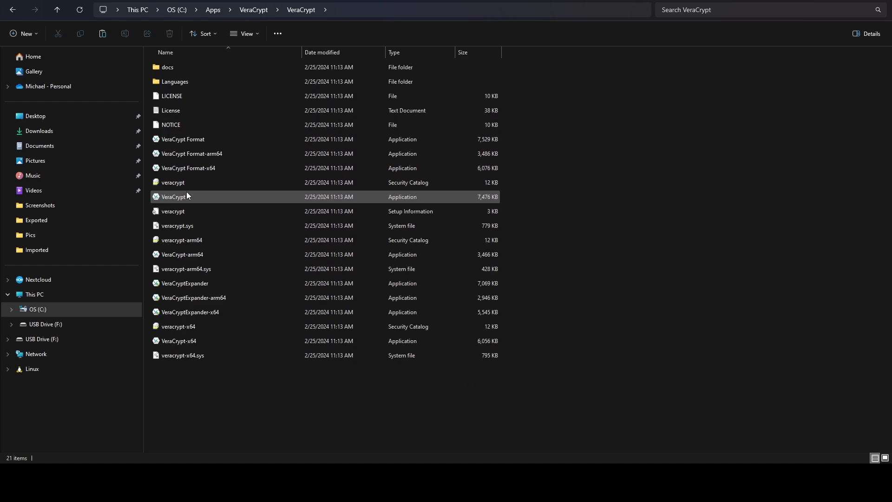
- Launch VeraCrypt and start a new volume as an encrypted file container of the Standard VeraCrypt volume type
double_click(172, 197)
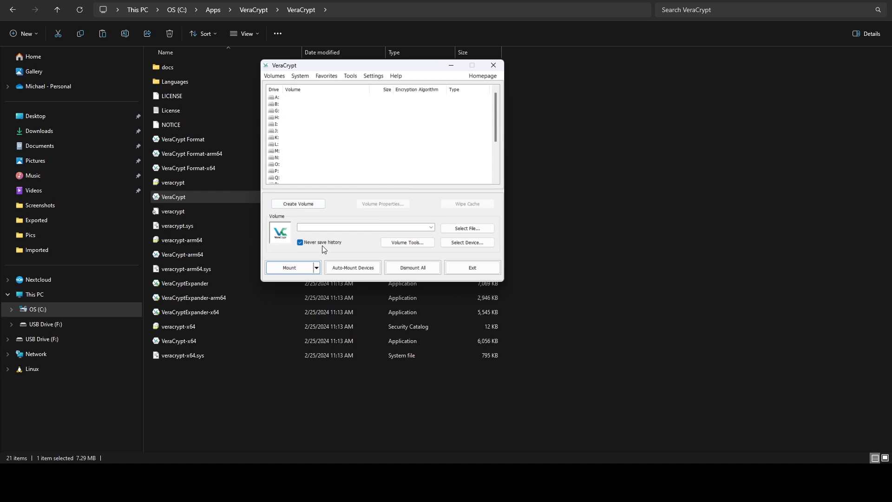
left_click(308, 204)
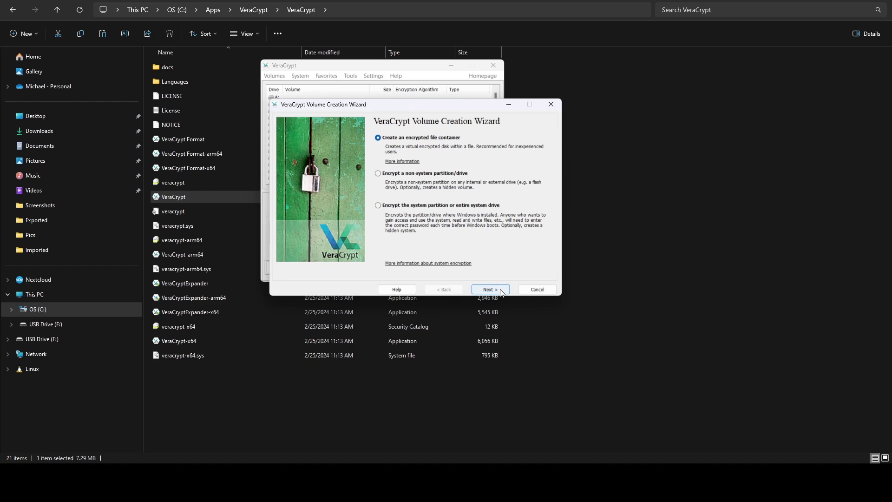
left_click(476, 289)
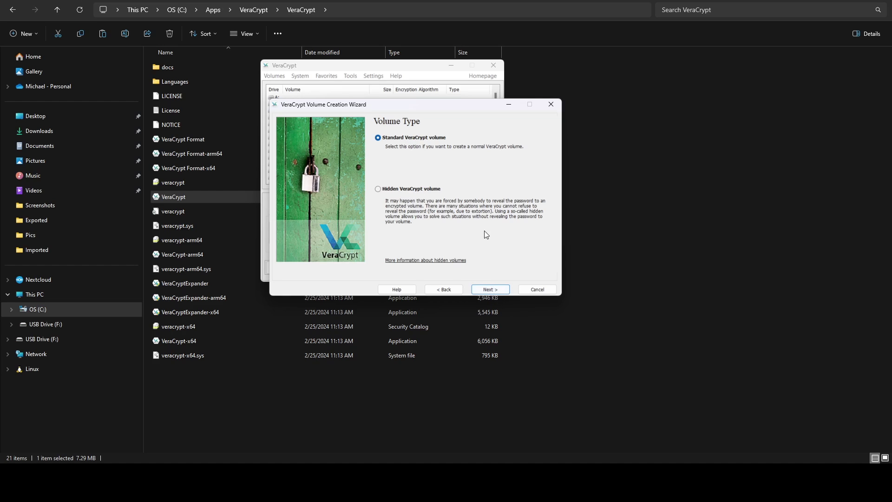
left_click(492, 290)
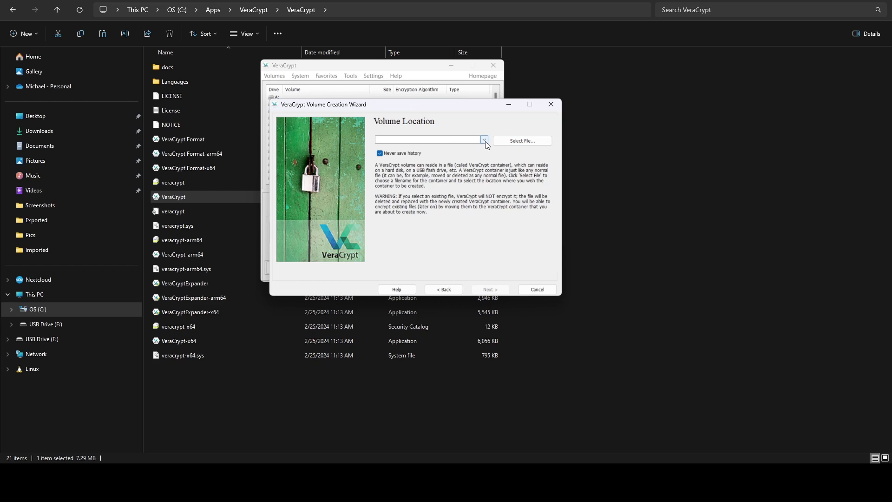
- Set the volume location to a new file named Wallets on USB Drive (F:) and continue to the encryption options
left_click(518, 141)
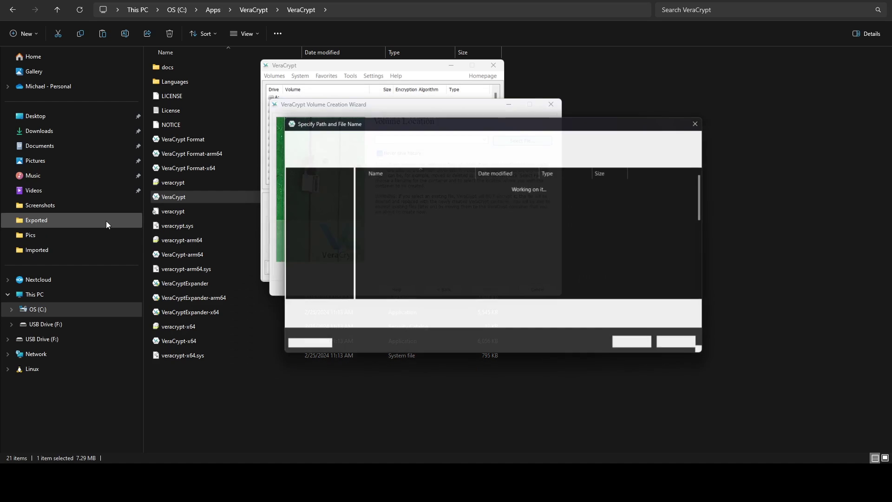
left_click(302, 275)
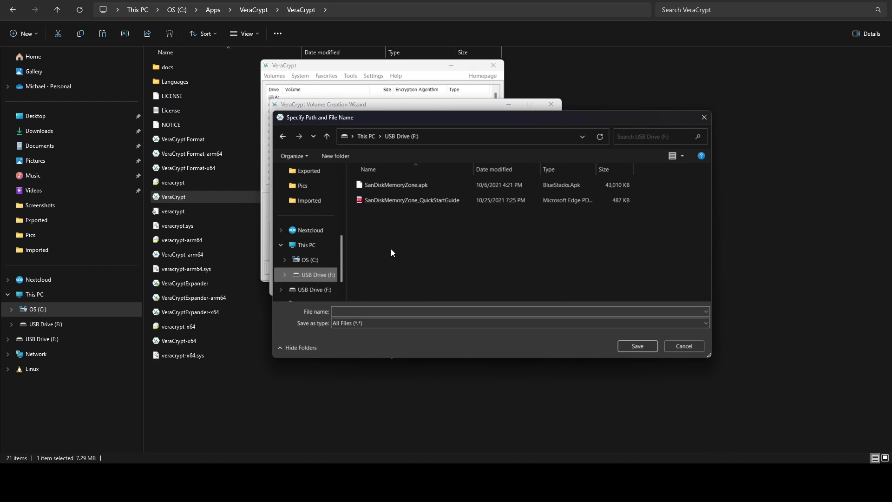
left_click(431, 308)
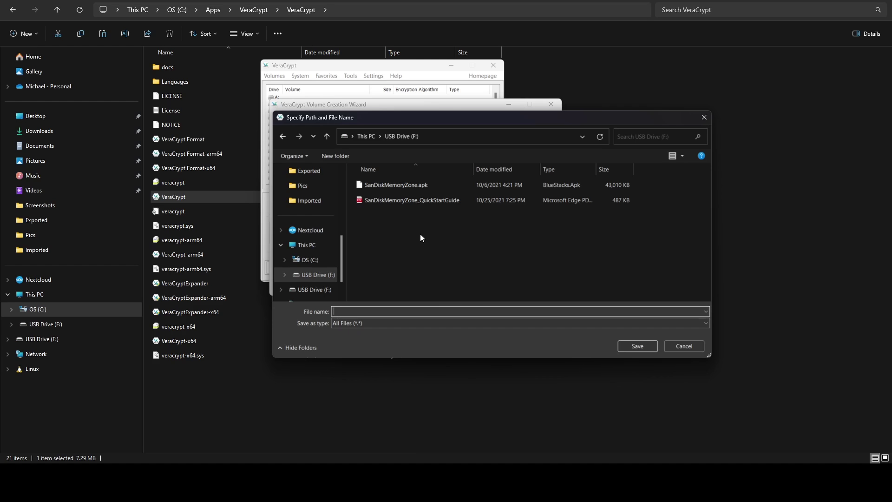
type("Wallets")
left_click(644, 350)
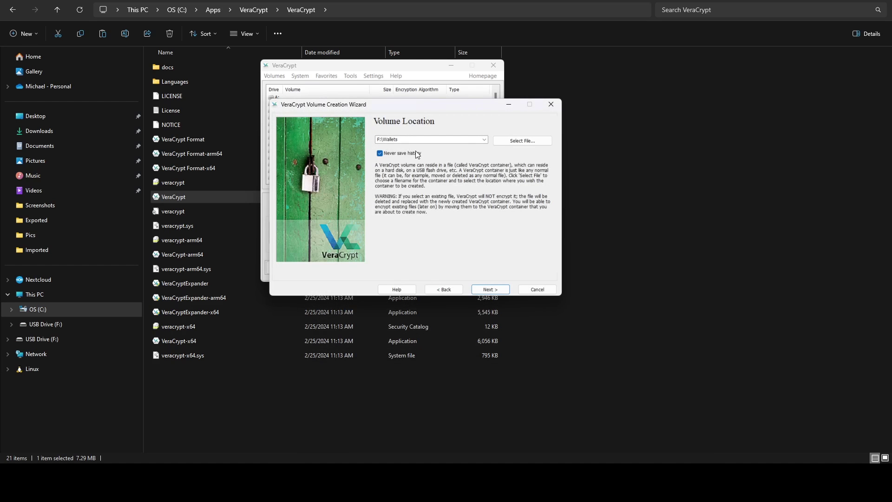
left_click(489, 289)
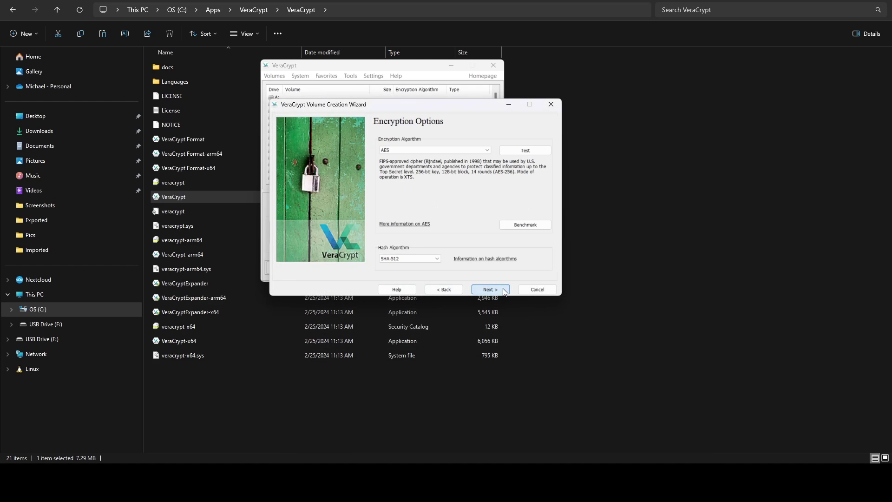
- Review the available encryption algorithms and choose AES for the volume
left_click(467, 152)
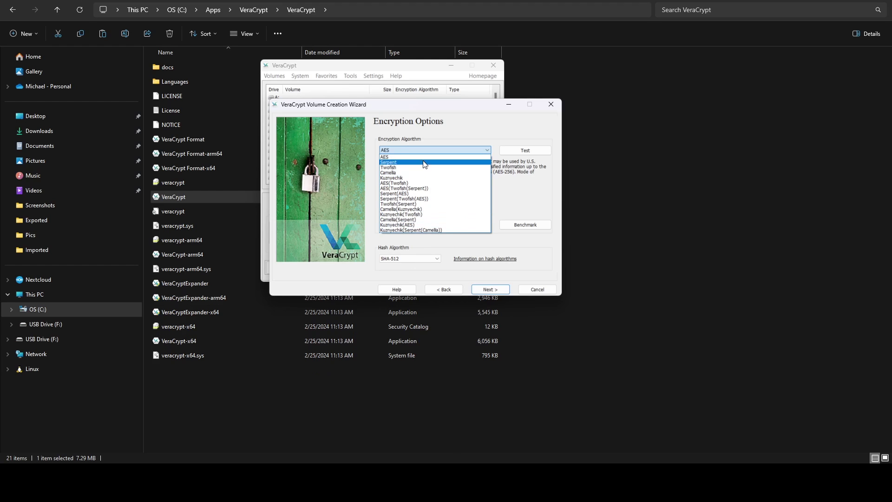
left_click(421, 149)
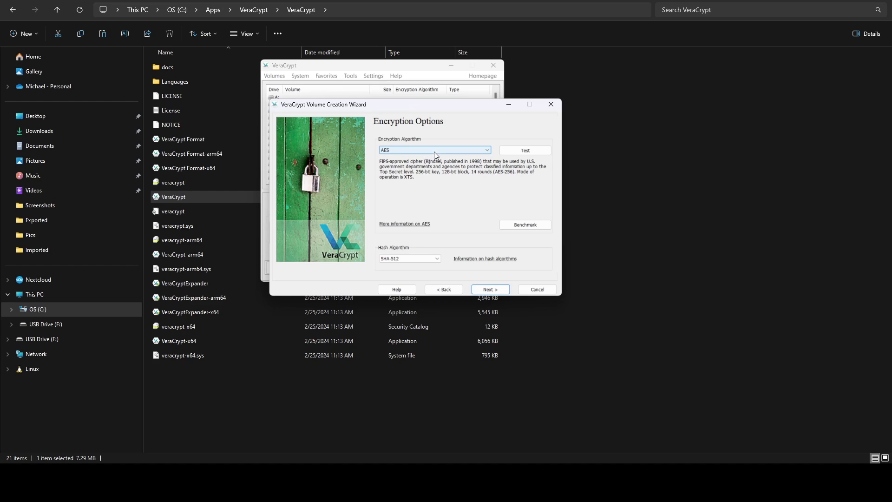
left_click(392, 152)
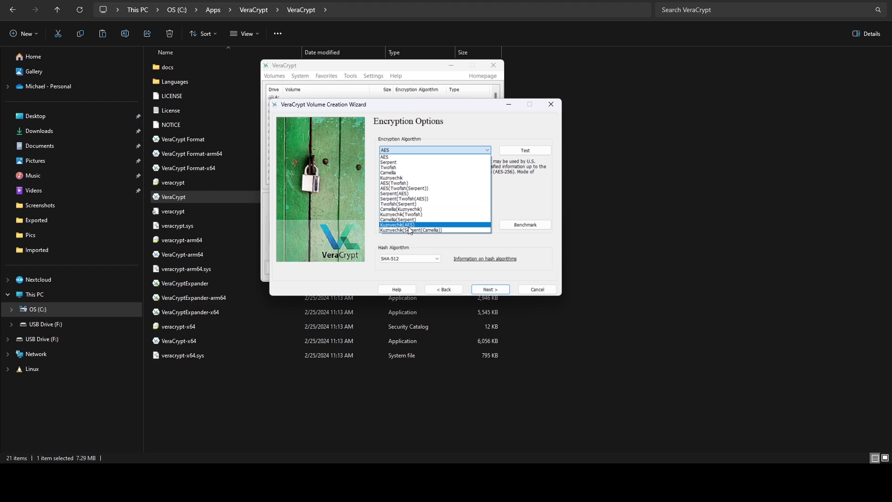
left_click(399, 158)
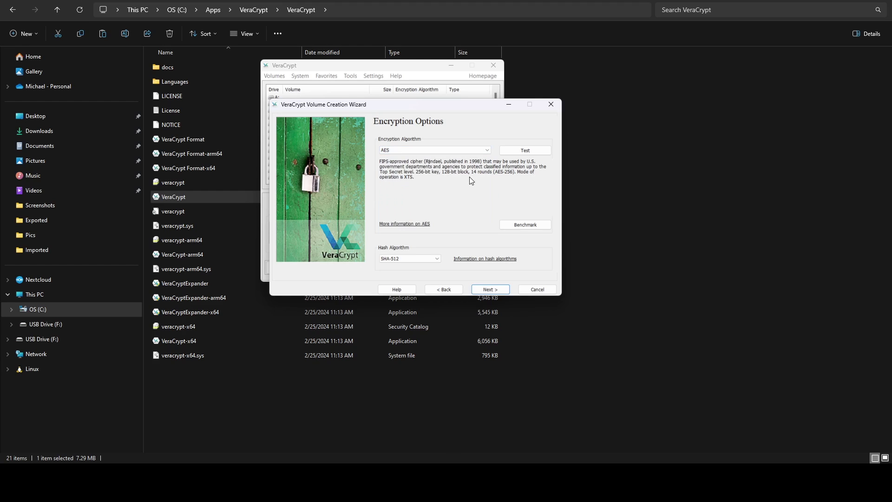
- Compare the descriptions of the Serpent and Twofish encryption algorithms and return the selection to AES
left_click(453, 150)
left_click(408, 162)
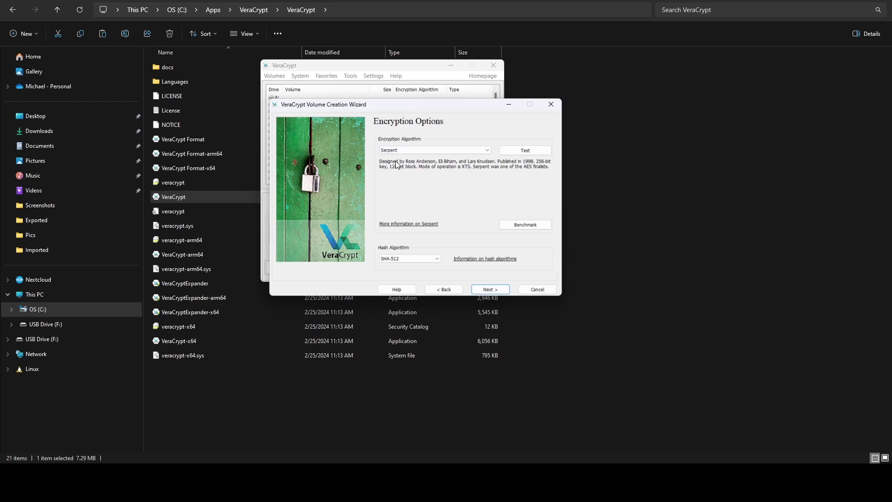
left_click(405, 150)
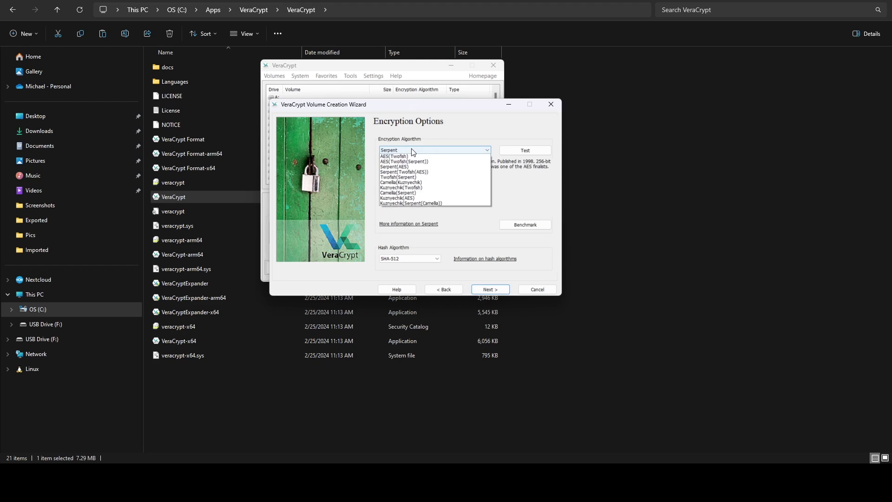
left_click(394, 167)
left_click(394, 149)
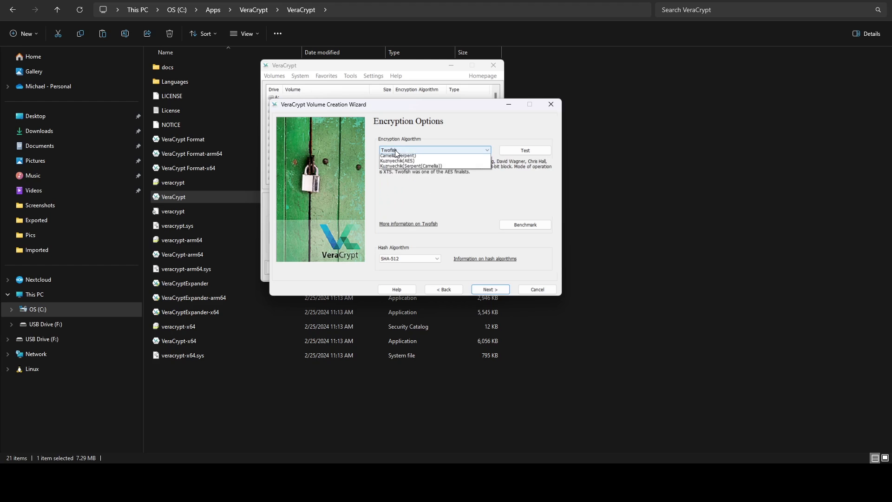
left_click(386, 157)
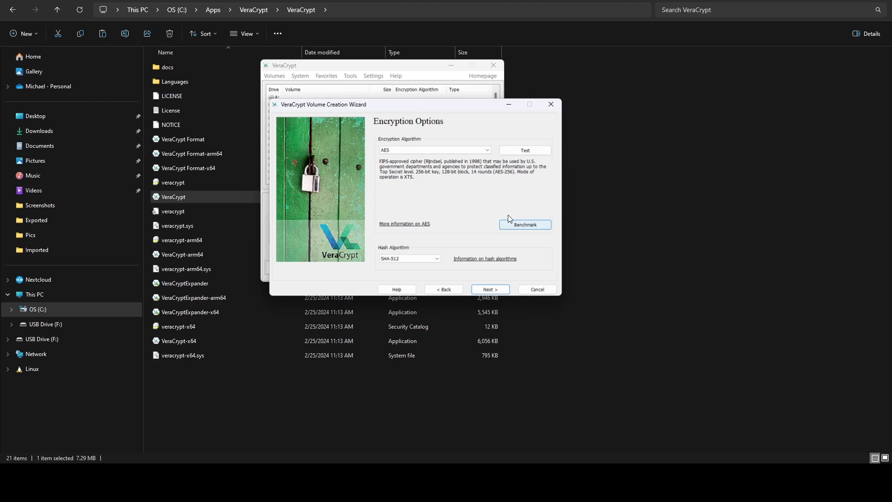
- Review the hash algorithm choices, keep SHA-512, and continue to the volume size settings
left_click(440, 259)
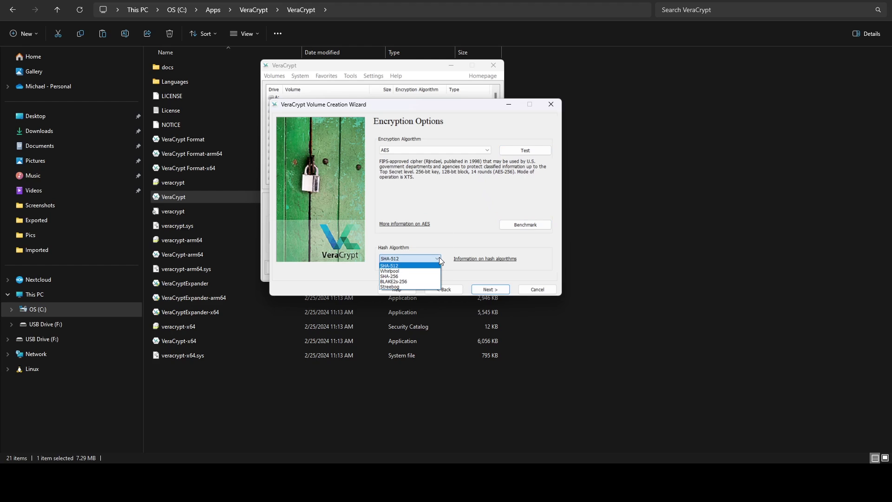
left_click(389, 266)
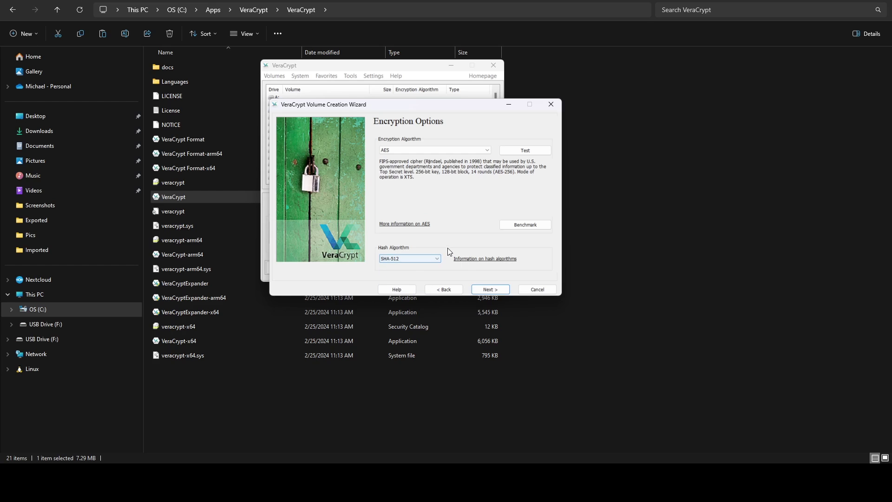
left_click(493, 288)
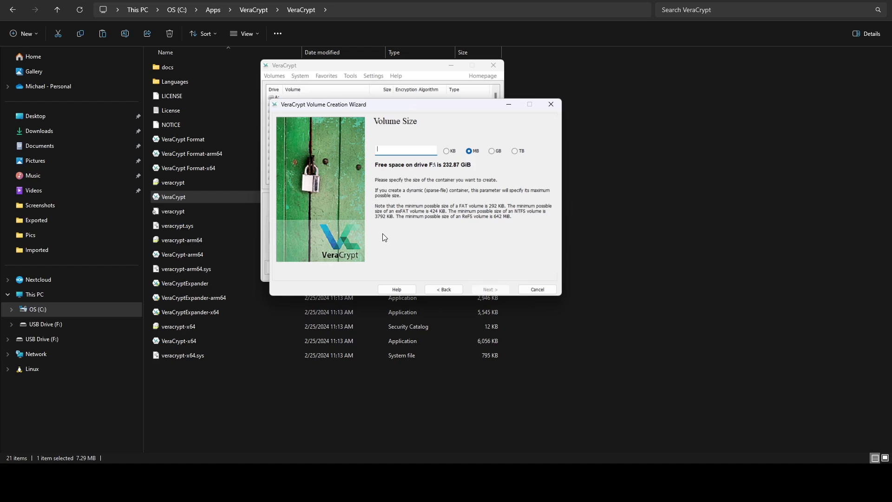
- Set the container size to 1 GB and continue to the volume password settings
left_click(493, 151)
left_click(406, 151)
type("1")
left_click(495, 290)
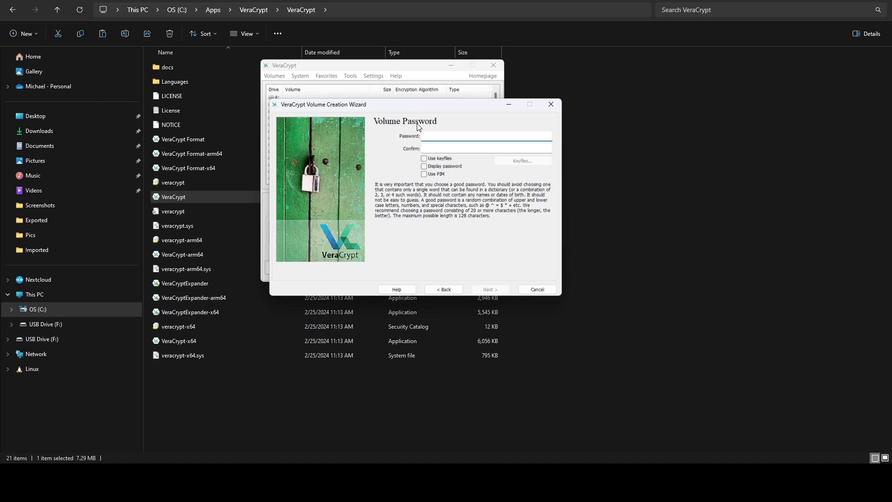
- Enter and confirm the volume password, and agree to use a short password
type("••••••")
key("Tab")
type("••••••••••")
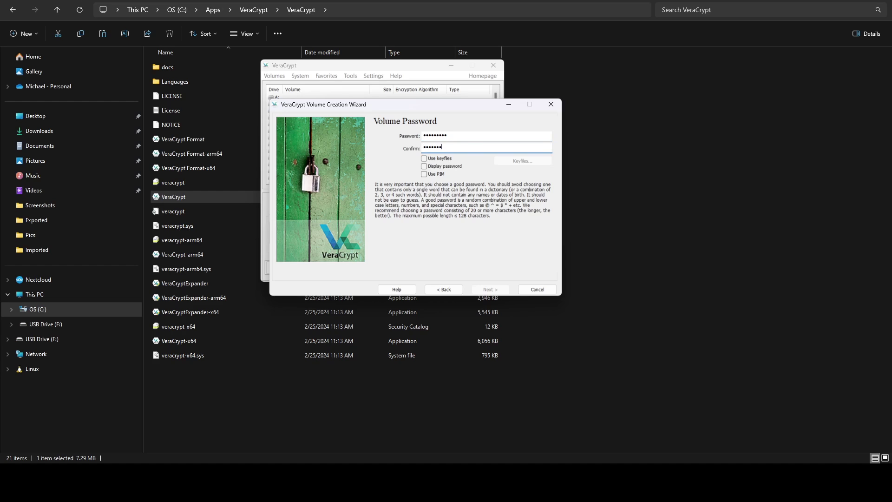
left_click(493, 288)
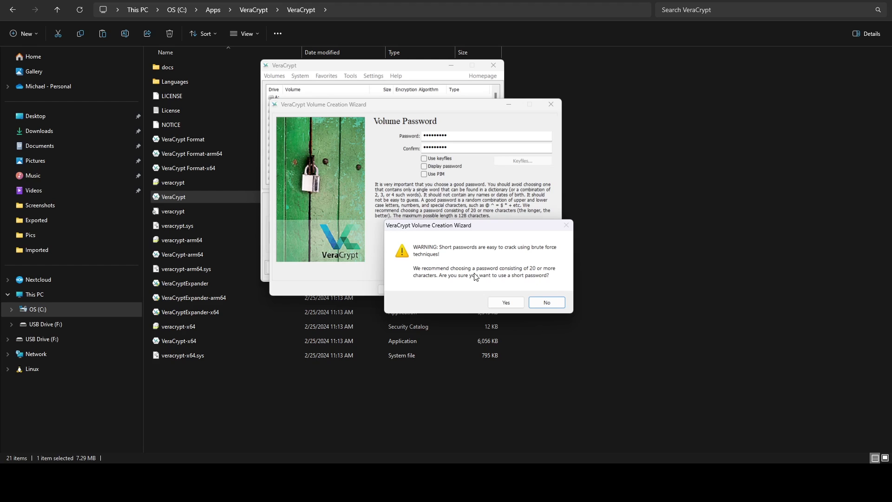
left_click(506, 303)
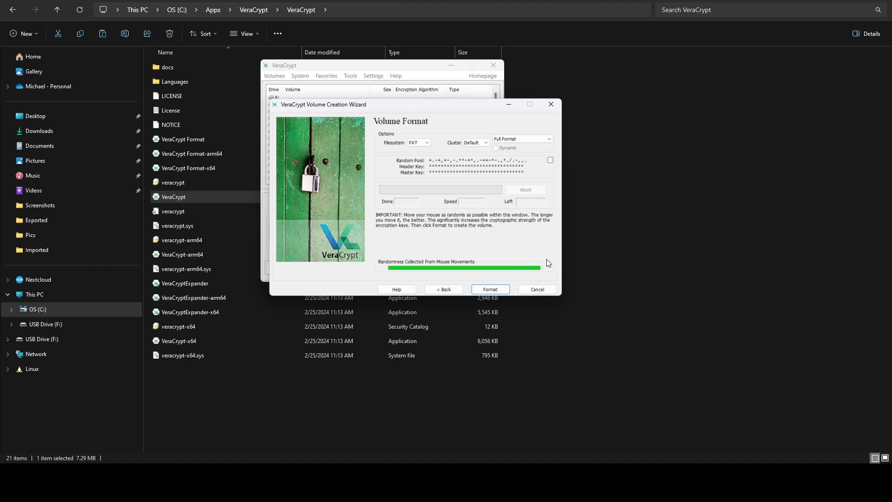
- Format the container as FAT with full format, keep Windows Fast Startup enabled, and exit the volume creation wizard
left_click(492, 290)
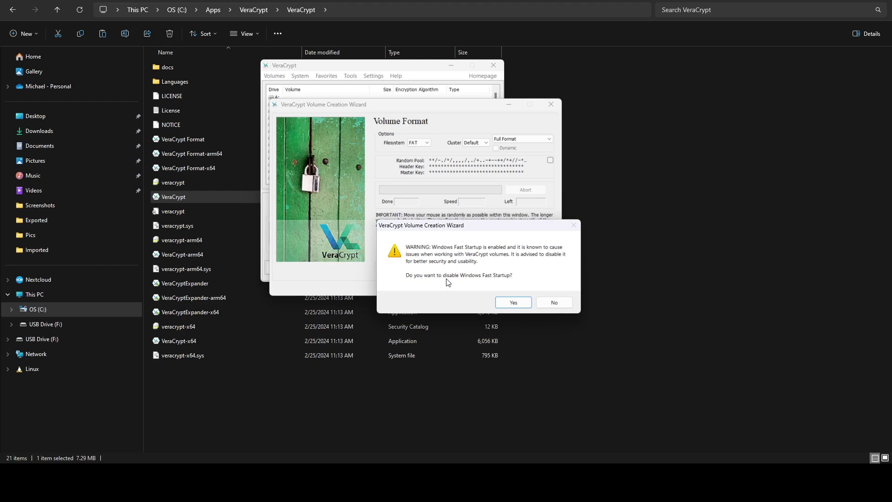
left_click(552, 302)
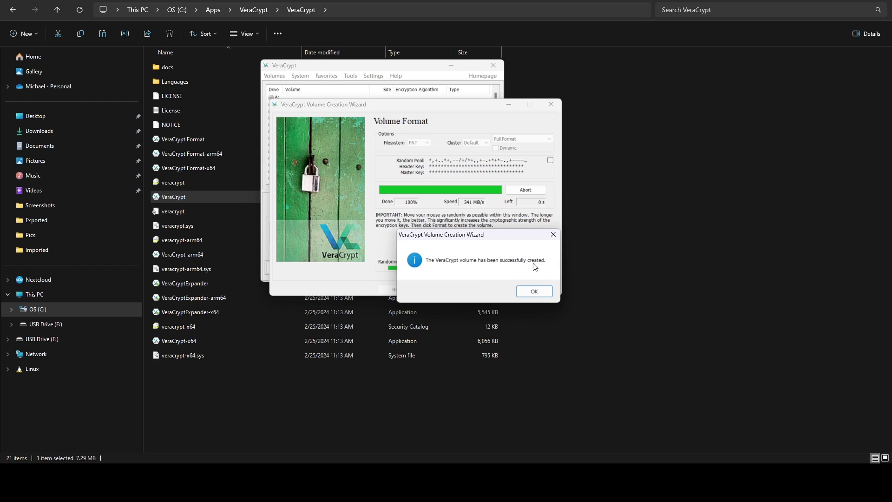
left_click(534, 291)
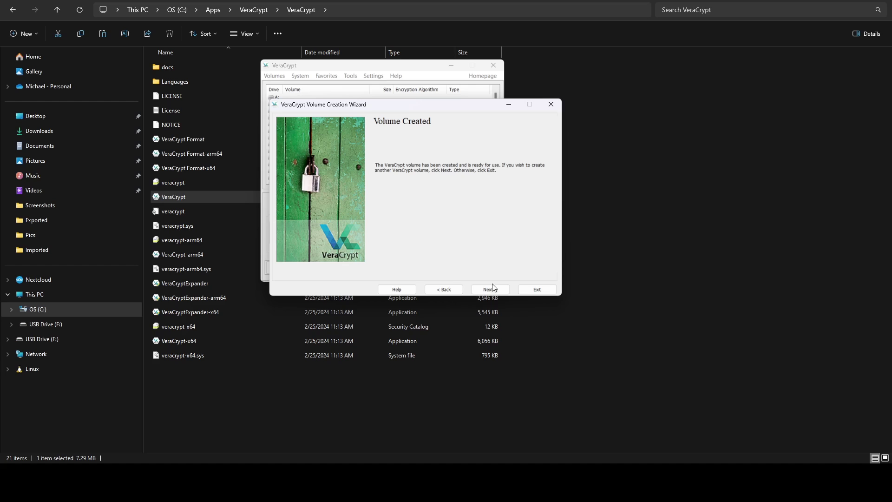
left_click(530, 287)
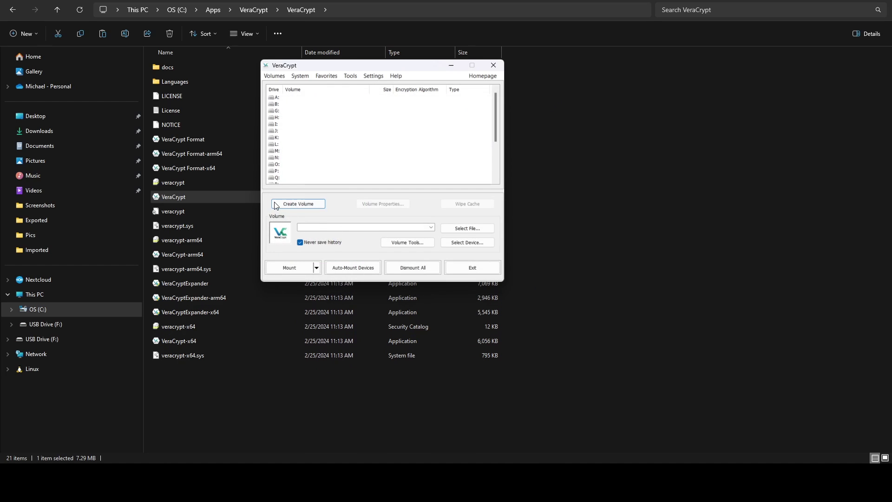
- Examine USB Drive (F:) and the drives under This PC in File Explorer, and return to VeraCrypt
left_click(46, 328)
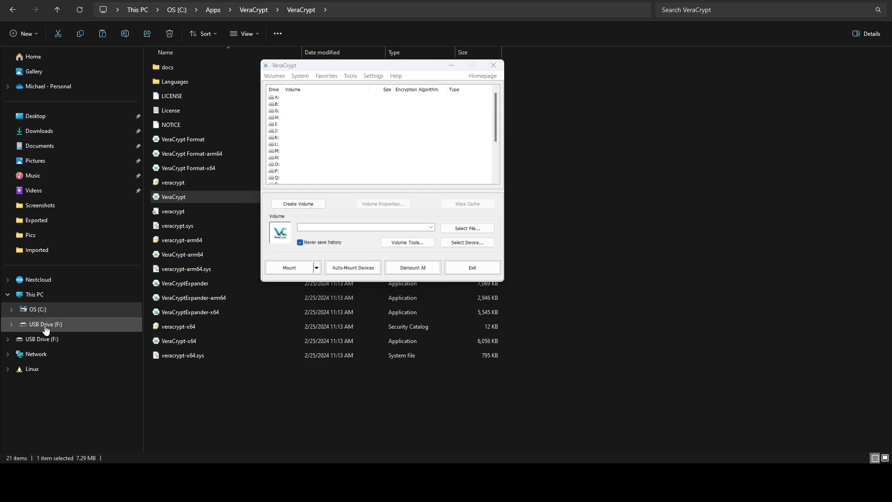
left_click_drag(257, 234, 198, 101)
left_click(138, 10)
left_click_drag(442, 142, 535, 204)
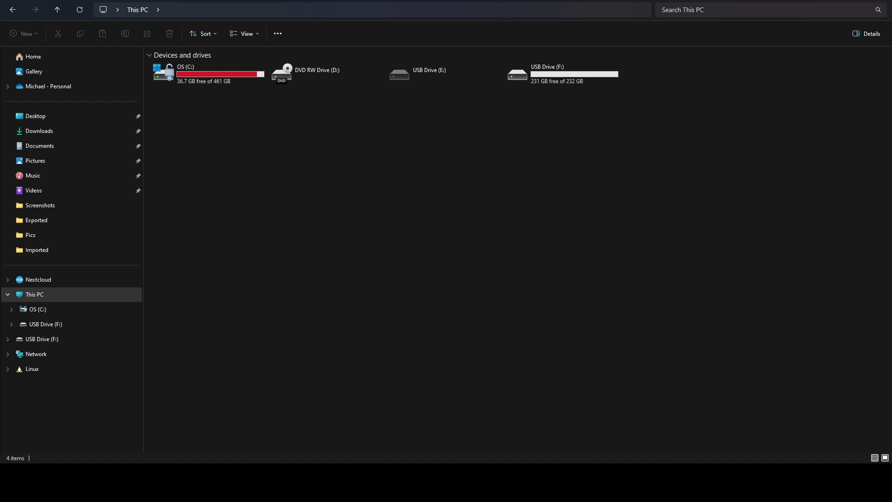
key("alt+Tab")
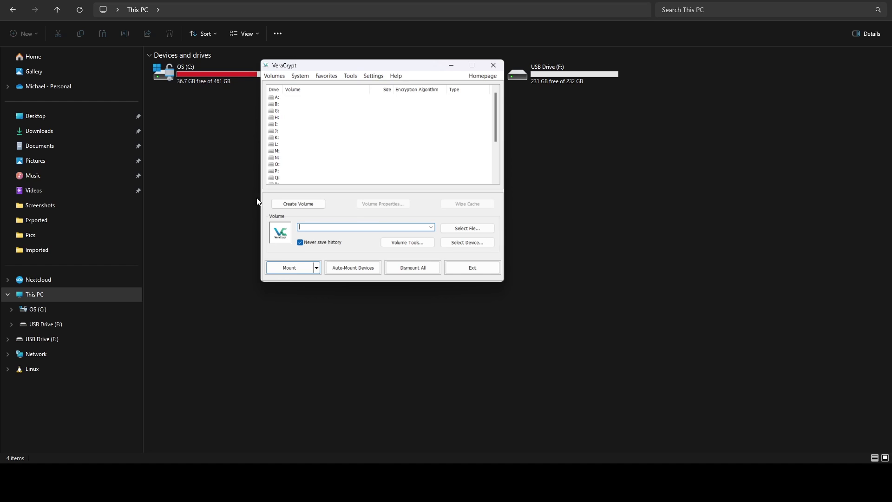
- Select drive letter Z: for mounting and choose the Wallets file on USB Drive (F:) as the volume
left_click_drag(370, 68, 379, 77)
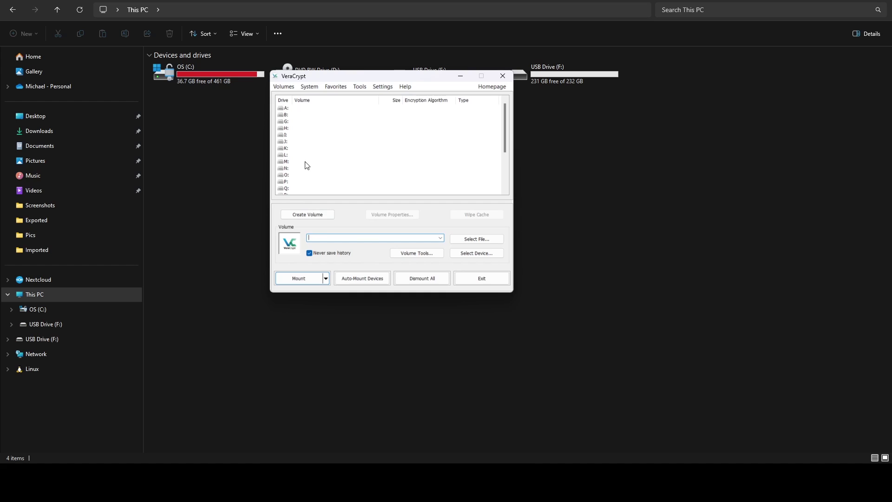
scroll(331, 127, "down", 3)
left_click(281, 188)
left_click(459, 240)
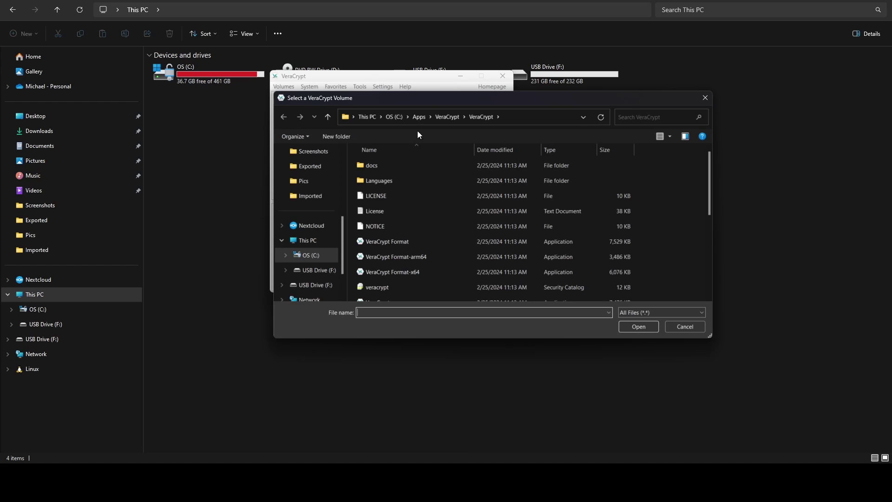
left_click(367, 117)
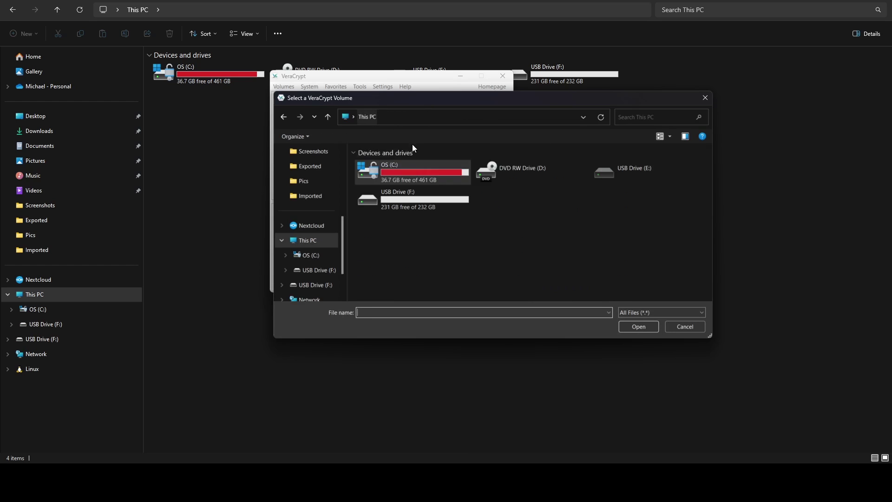
double_click(425, 203)
double_click(376, 193)
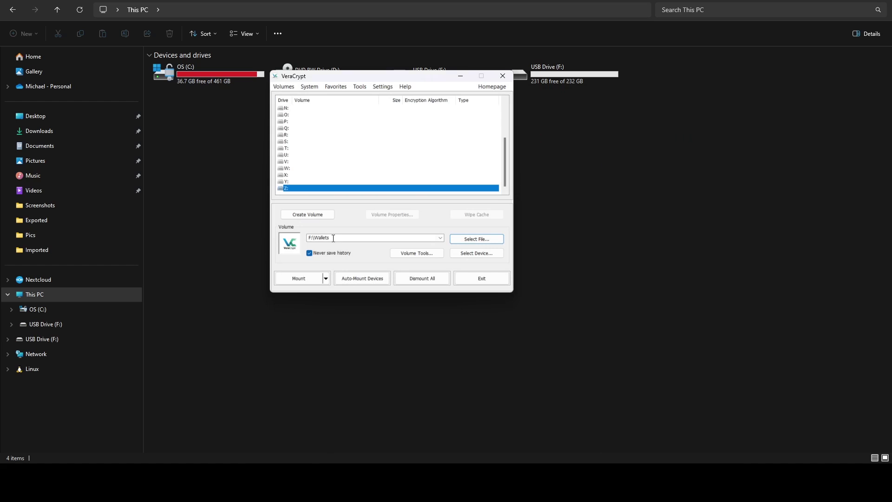
- Mount the Wallets volume to drive Z: by entering the volume password
left_click(297, 276)
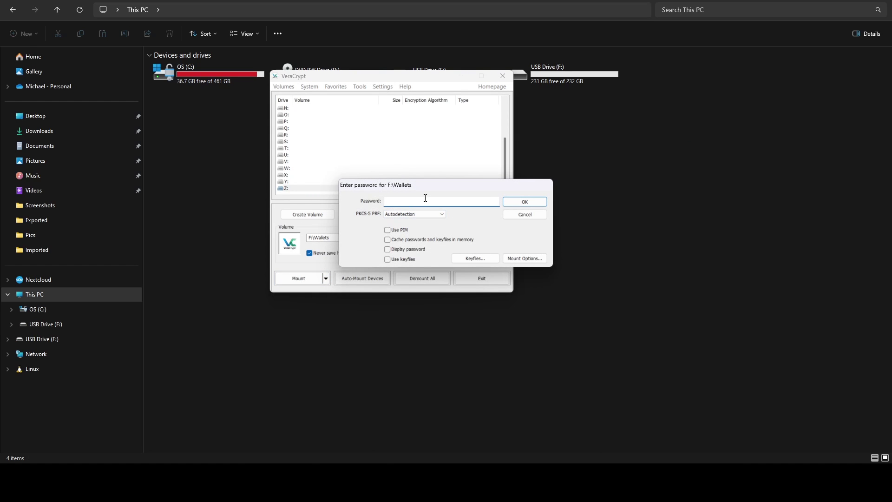
type("••••••••")
left_click(524, 201)
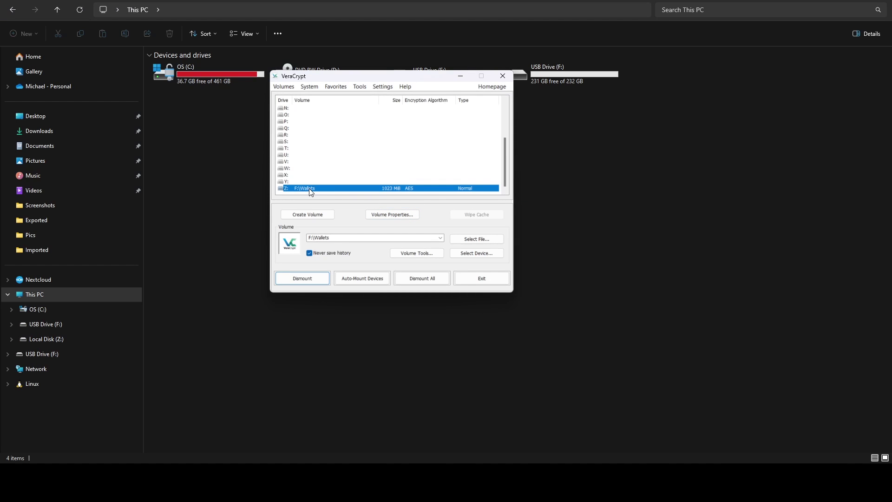
- Switch to File Explorer, check Local Disk (Z:) and its capacity under This PC, and leave the drive open
left_click(673, 238)
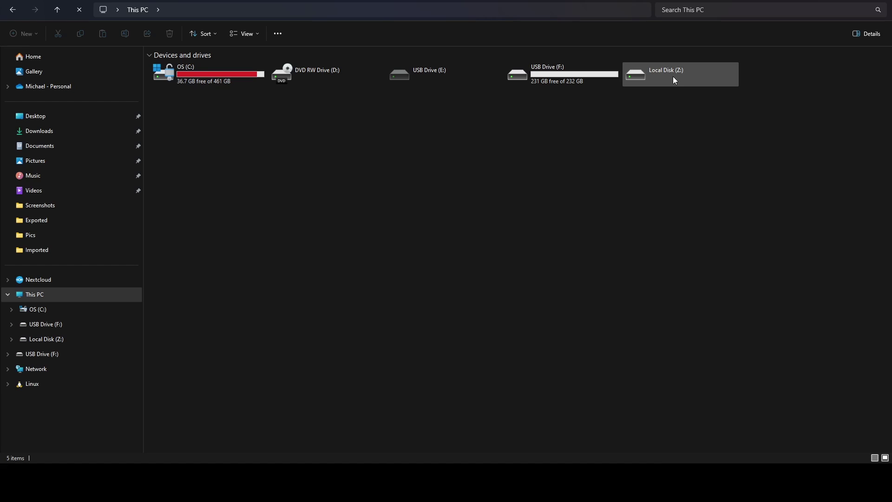
double_click(673, 76)
left_click_drag(355, 111, 479, 157)
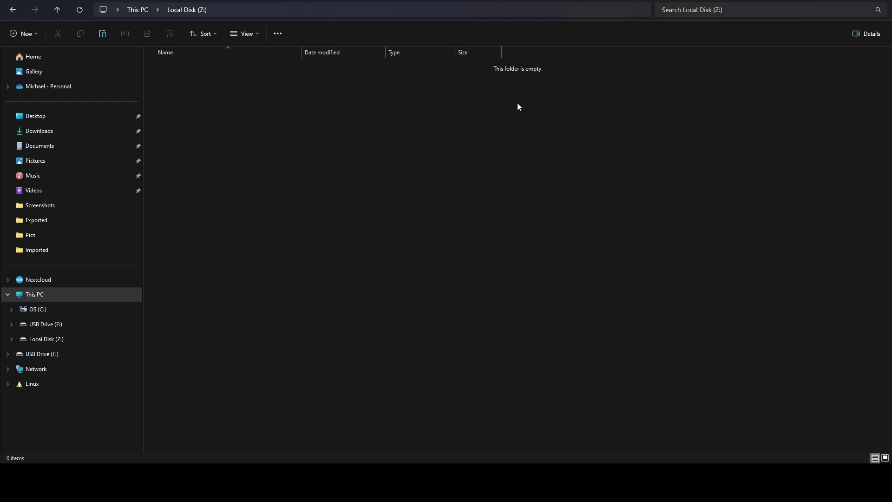
left_click(135, 13)
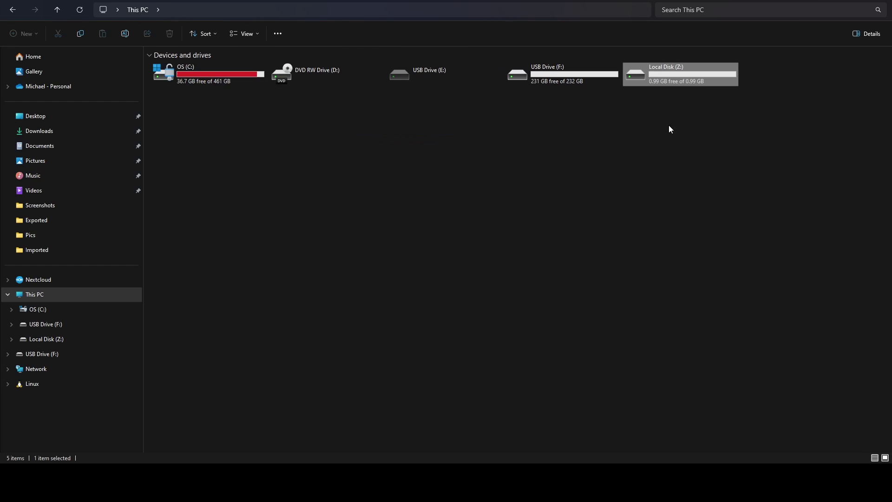
double_click(659, 79)
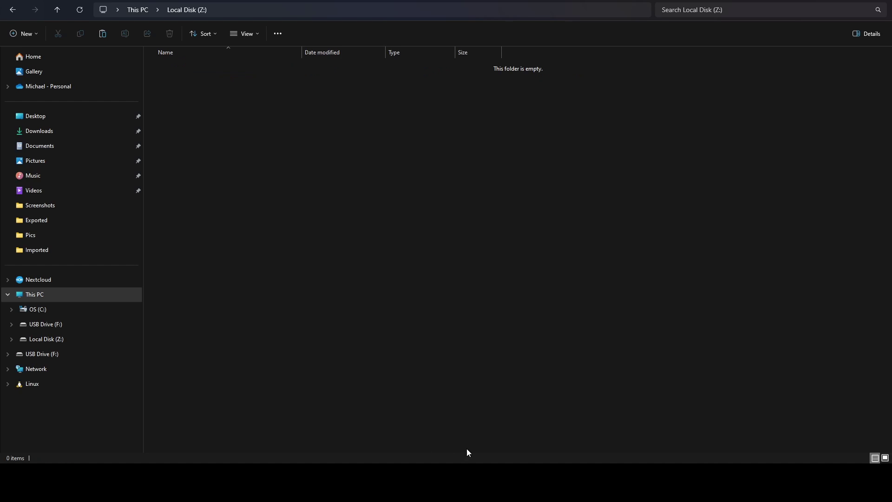
- Open a second File Explorer window showing the PigeonCore folder in AppData\Roaming and move it over the Local Disk (Z:) window
right_click(447, 488)
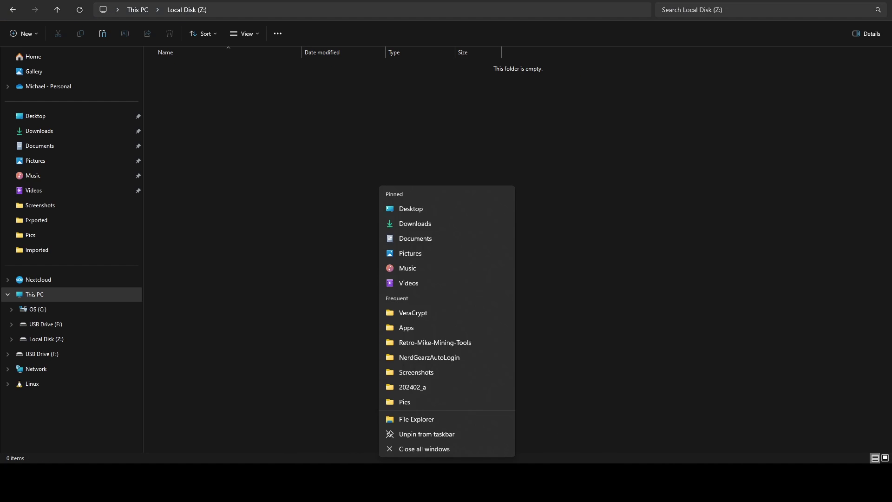
left_click(426, 420)
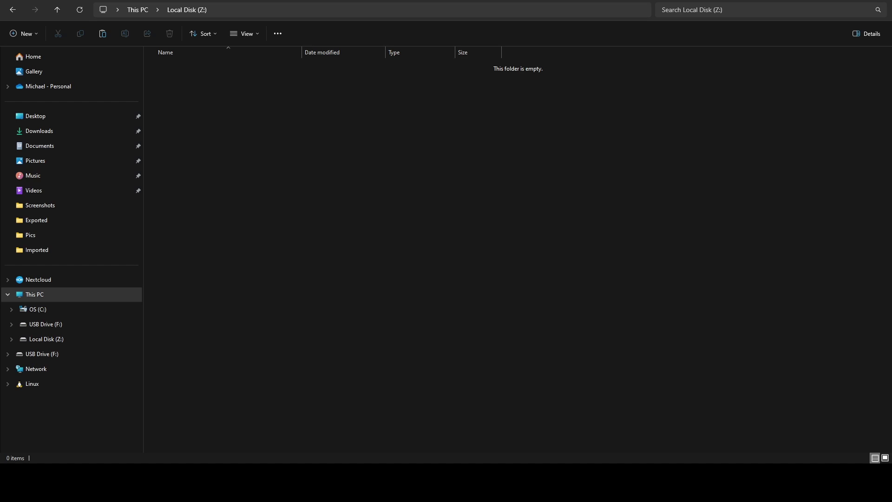
left_click_drag(604, 104, 528, 29)
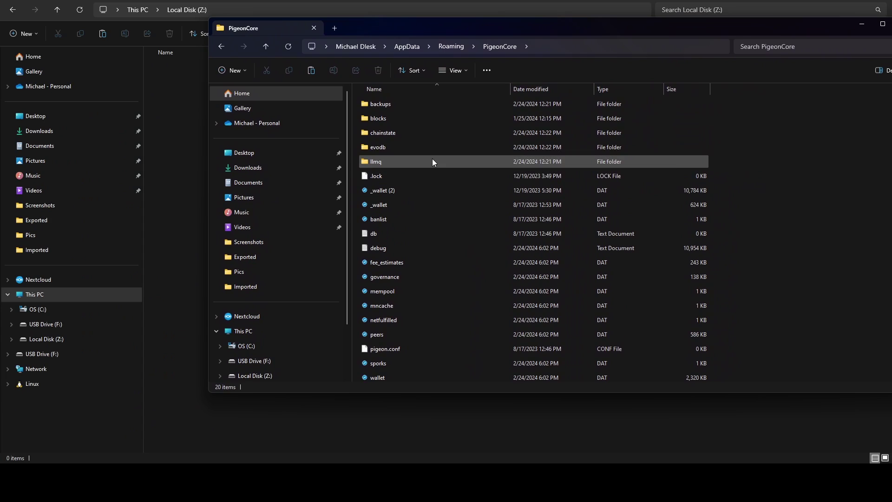
- Create a folder named PGN on Local Disk (Z:) and open it
left_click(168, 136)
right_click(239, 121)
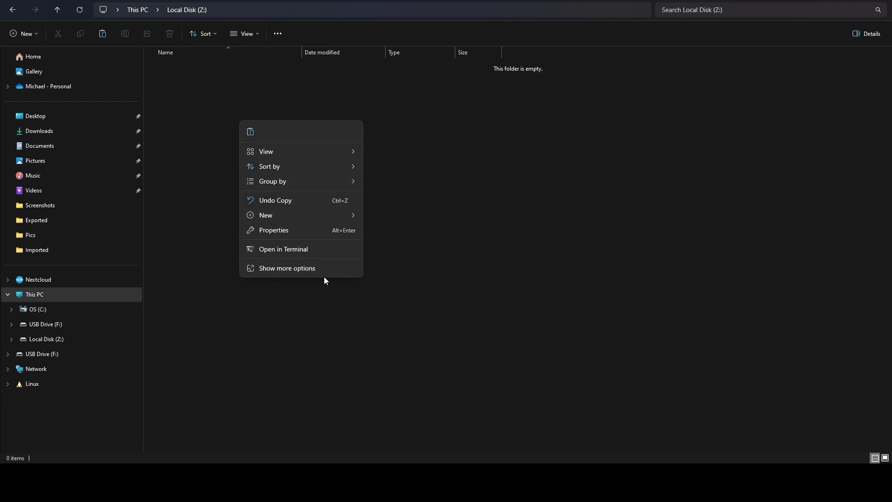
mouse_move(311, 213)
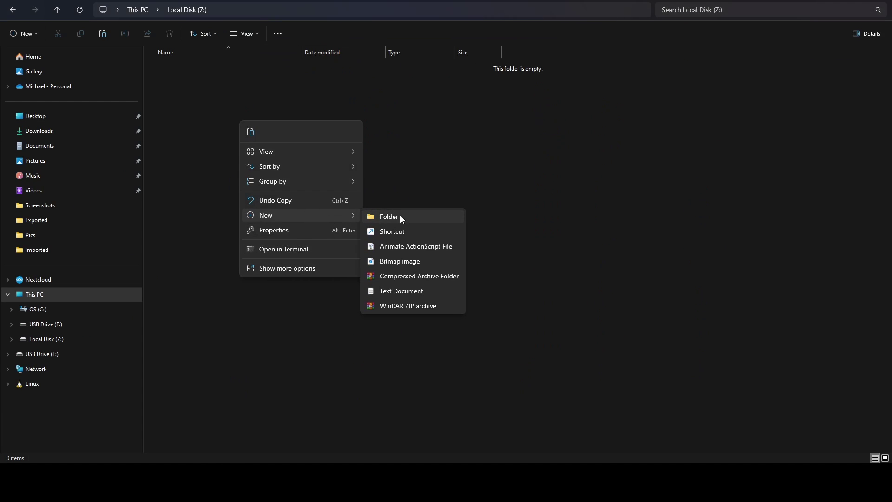
left_click(400, 216)
type("PGN")
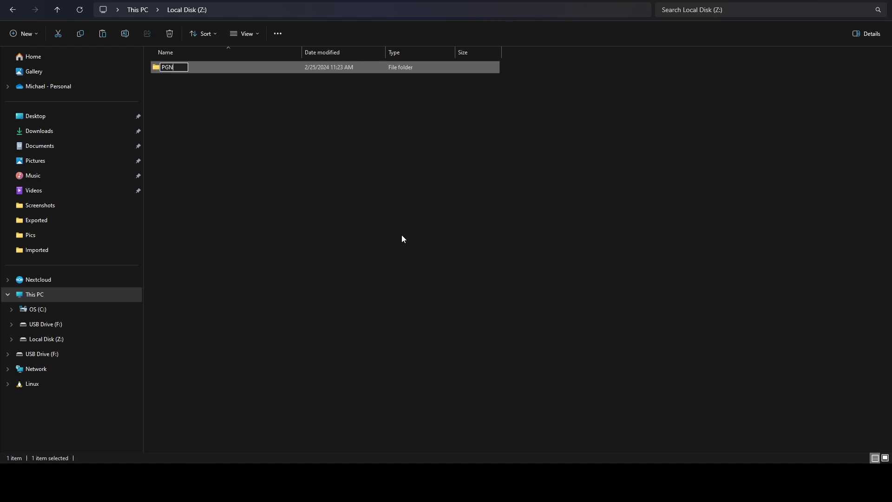
key("Return")
key("Return")
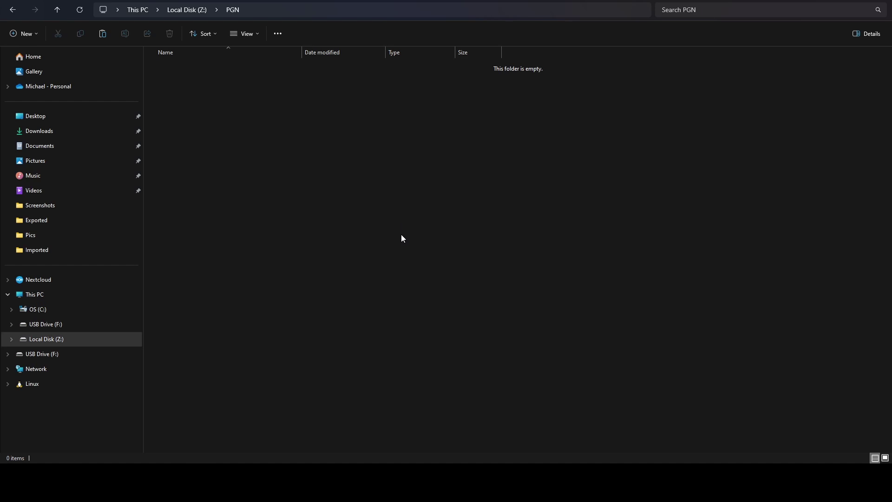
- Create a folder named Pigeoncore inside the PGN folder
right_click(296, 173)
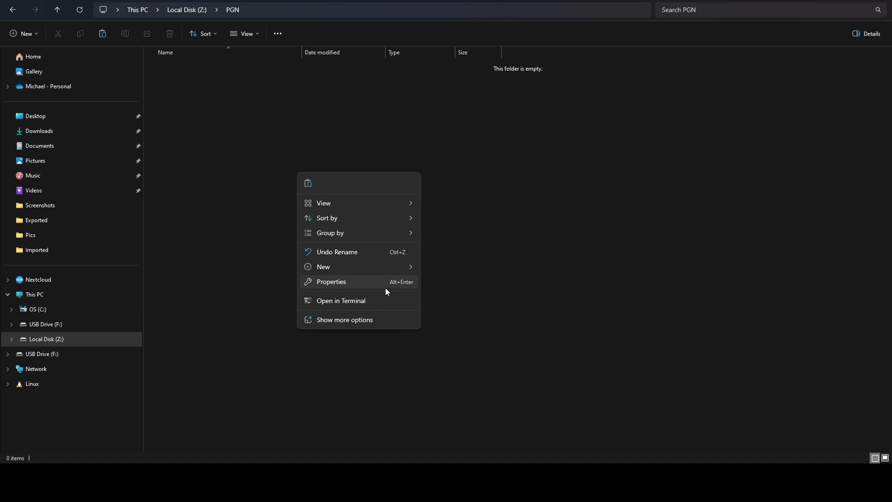
mouse_move(381, 272)
left_click(444, 267)
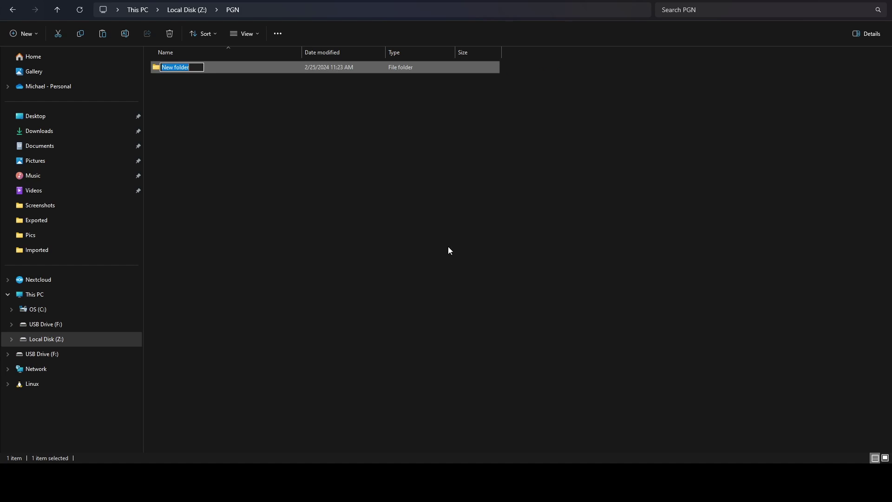
type("Pigeoncode")
key("Return")
left_click(189, 68)
left_click(188, 69)
key("BackSpace")
type("re")
key("Return")
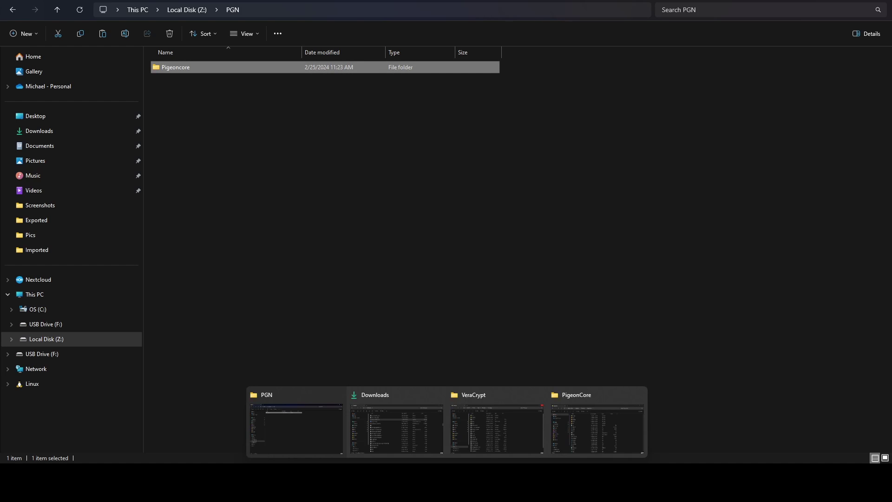
- Copy wallet and pigeon.conf from AppData\Roaming\PigeonCore into the Pigeoncore folder on Local Disk (Z:)
left_click(572, 425)
scroll(553, 197, "down", 1)
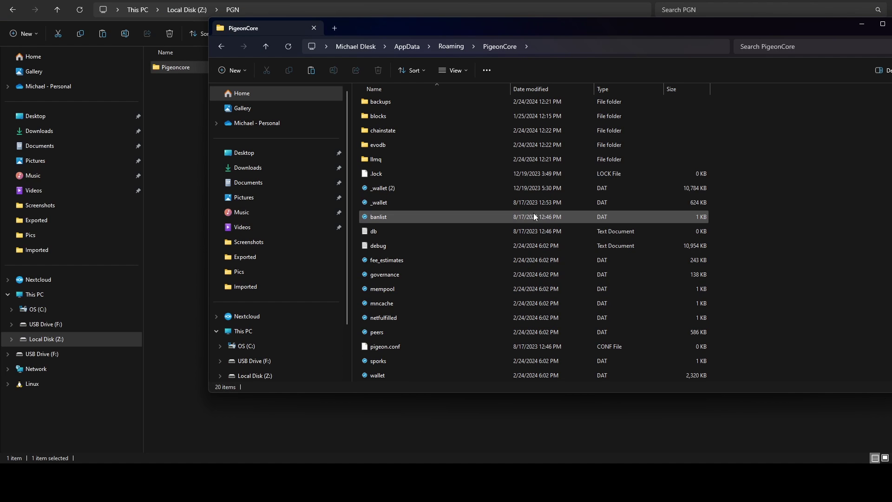
left_click(388, 374)
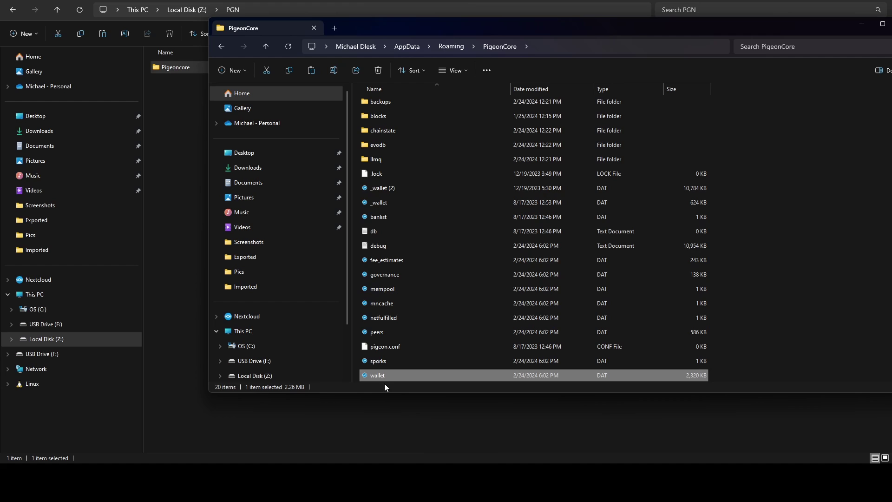
left_click(390, 347, "ctrl")
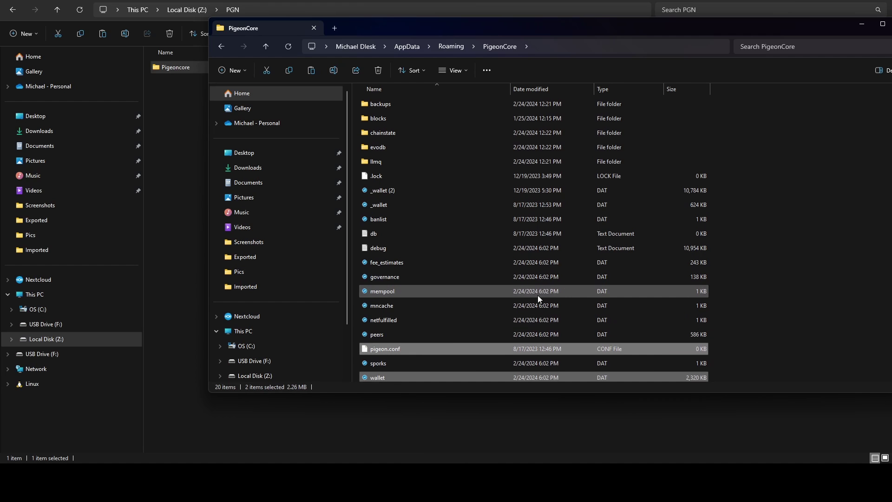
double_click(178, 70)
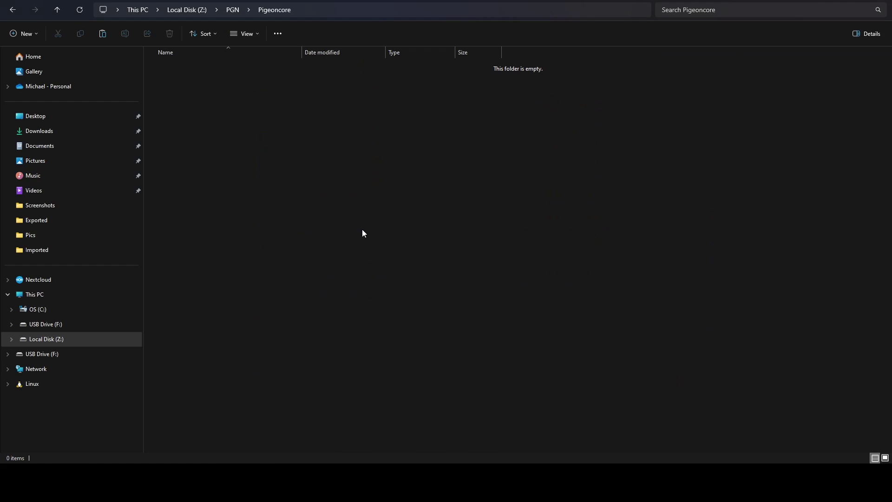
key("ctrl+v")
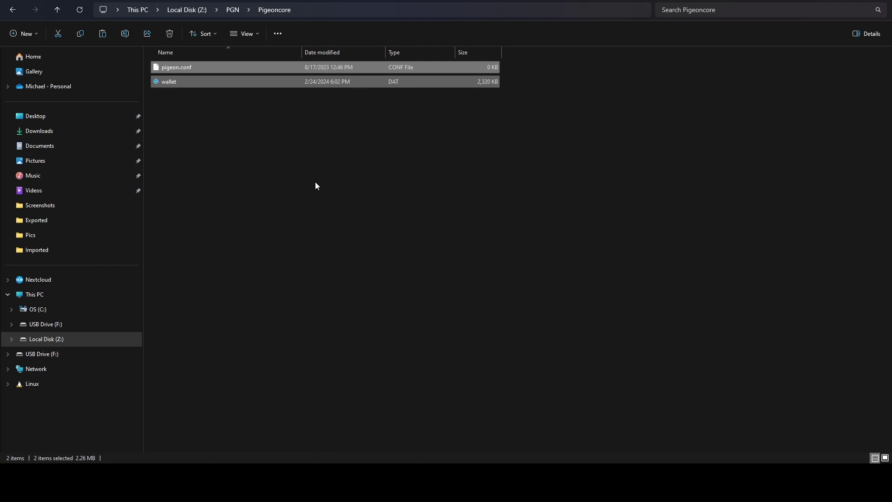
left_click(282, 221)
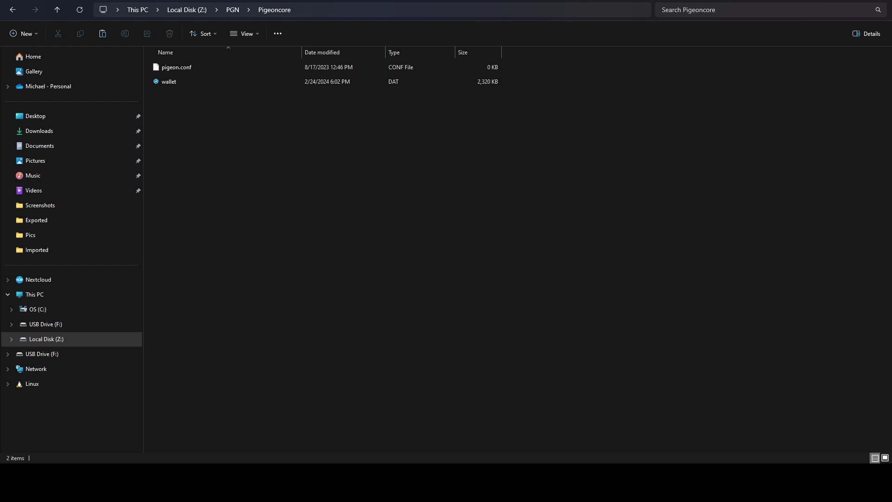
- Return to the PGN folder and paste a copy of the pigeon-qt application into it
left_click(232, 10)
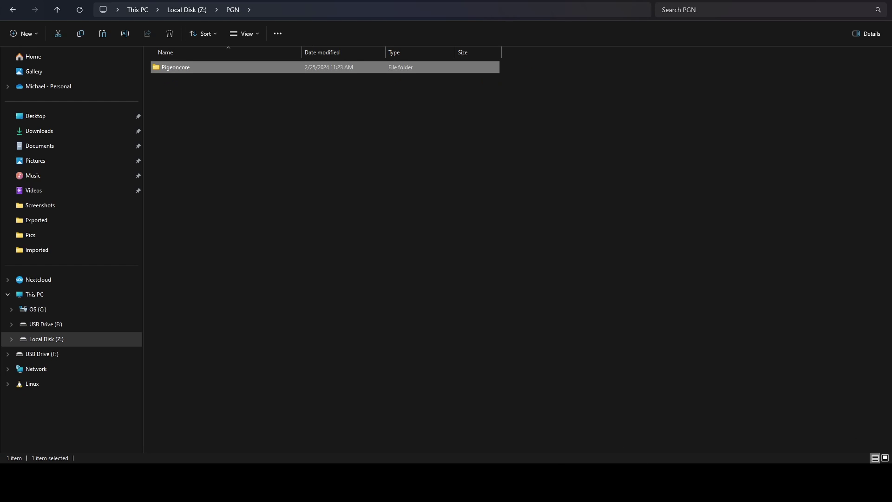
left_click(431, 221)
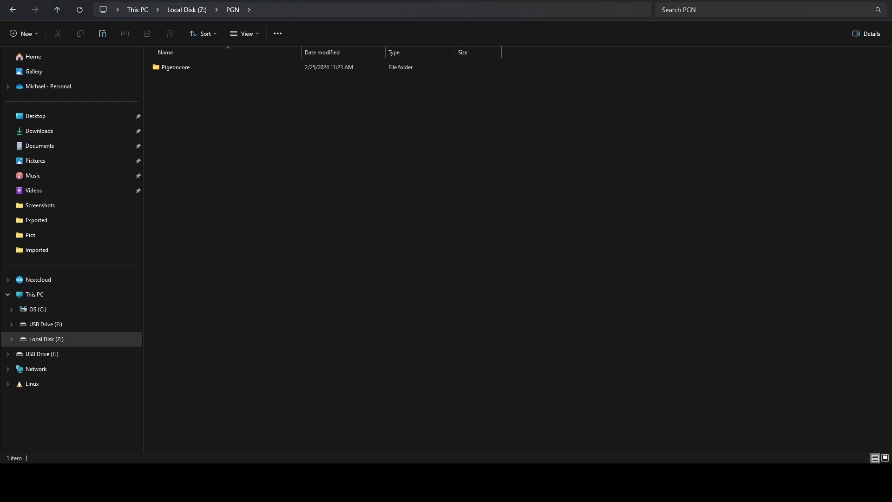
right_click(448, 488)
left_click(410, 421)
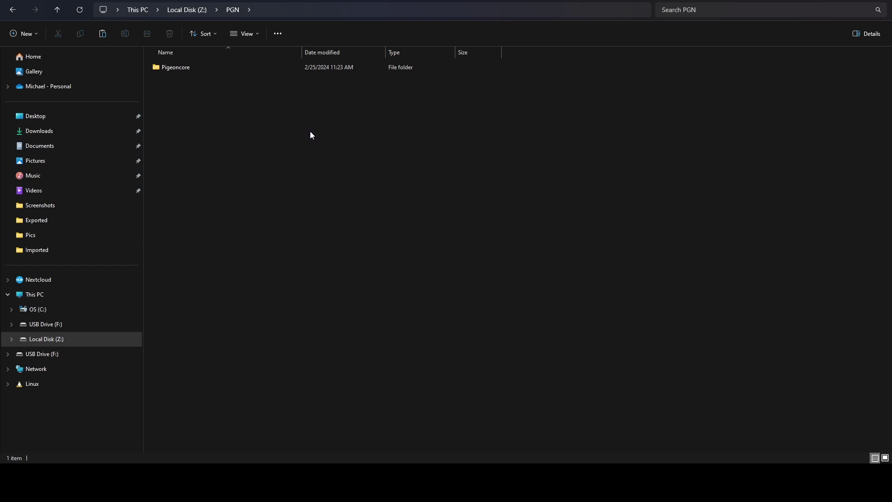
key("ctrl+v")
left_click_drag(225, 113, 332, 164)
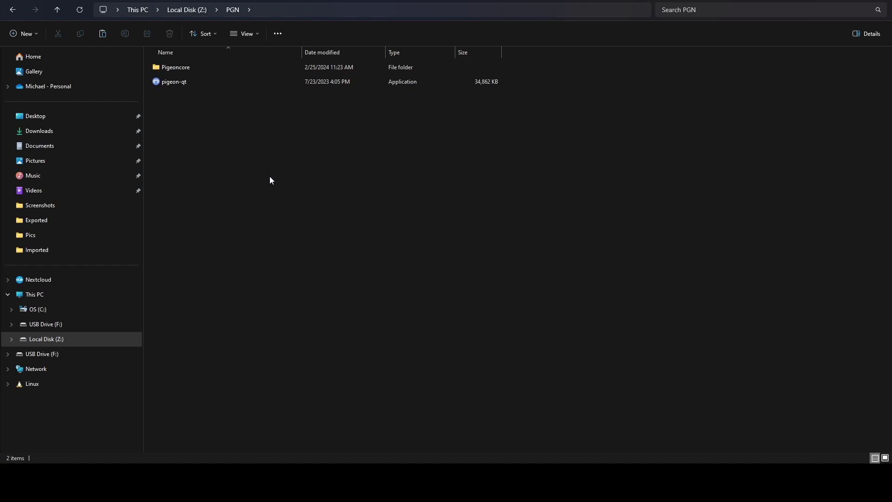
- Check the files inside the Pigeoncore folder and go back to the root of Local Disk (Z:)
double_click(191, 66)
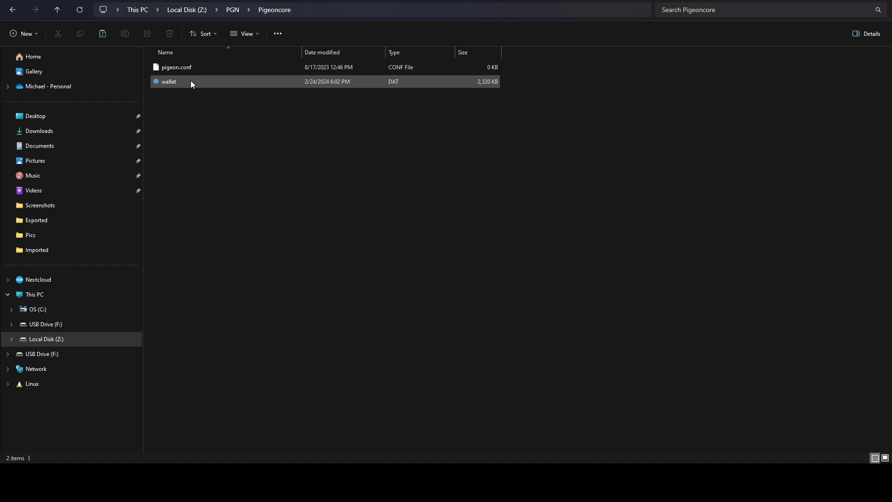
mouse_move(172, 68)
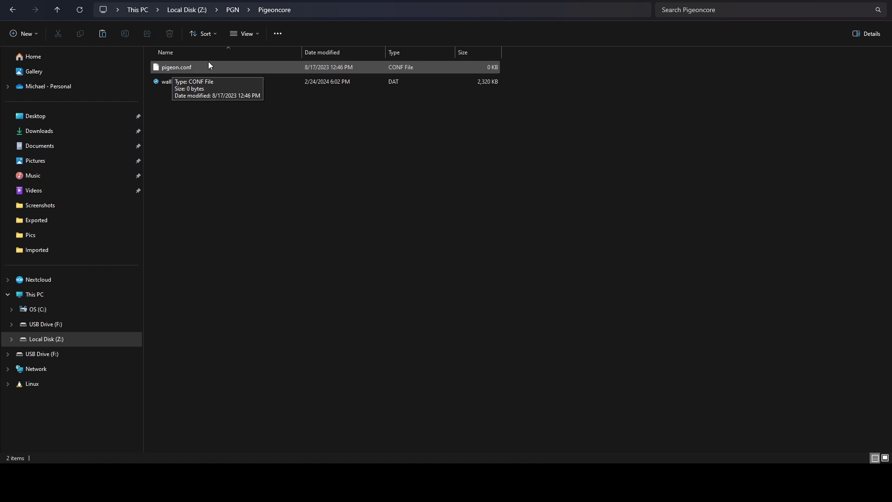
left_click(232, 13)
left_click(188, 10)
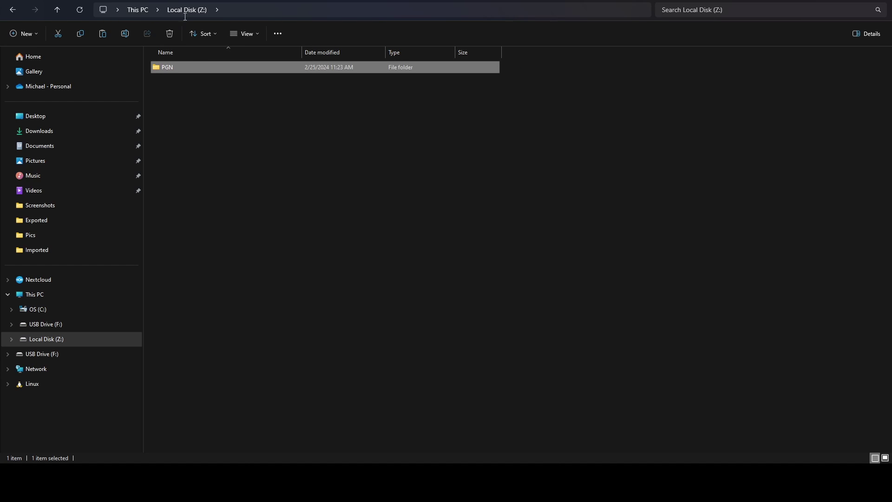
left_click_drag(240, 143, 291, 169)
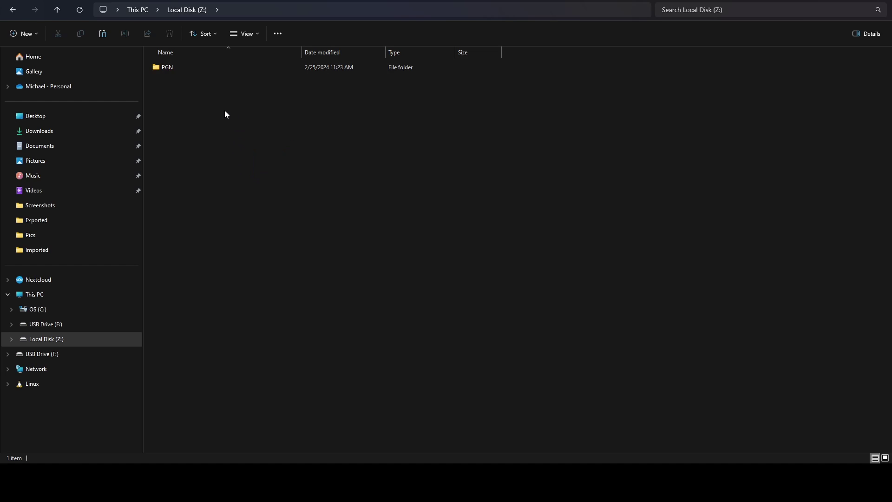
- Create a folder named ZOC on Local Disk (Z:) and open it
right_click(195, 109)
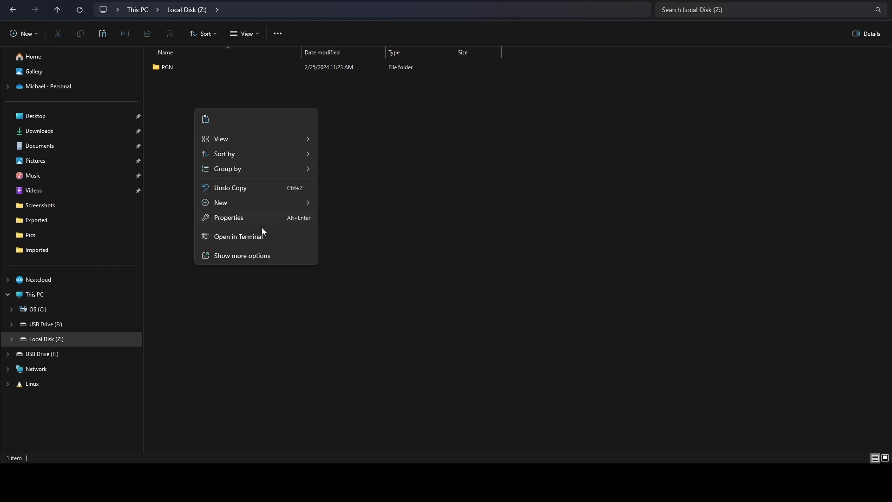
mouse_move(278, 200)
left_click(327, 204)
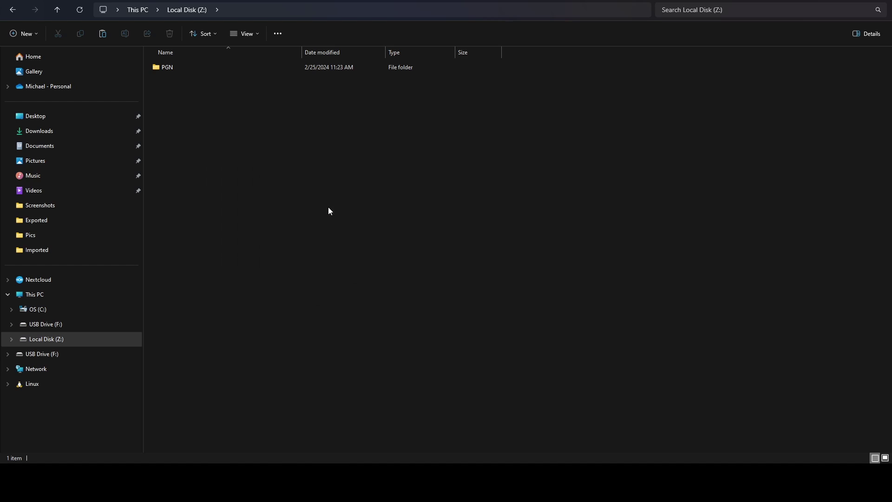
type("ZOC")
key("Return")
key("Return")
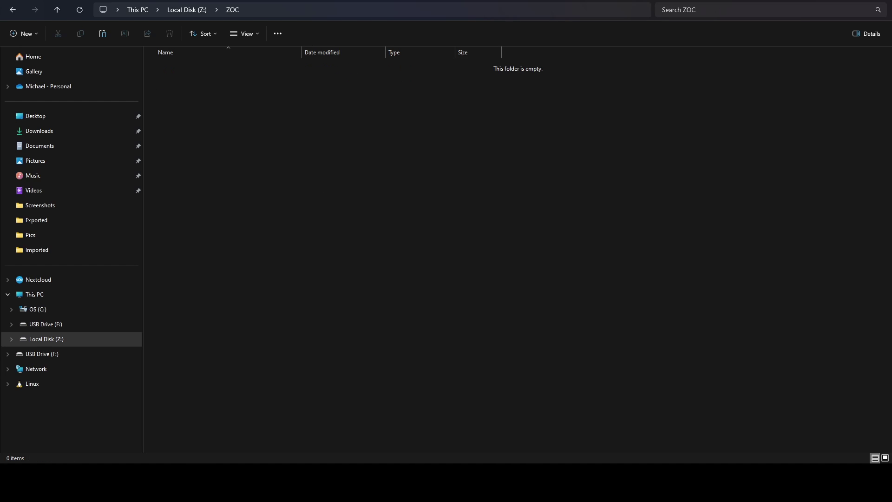
- Paste the zeroone-qt application into the ZOC folder, and bring up the PigeonCore window and move it aside
left_click_drag(458, 232, 413, 214)
key("ctrl+v")
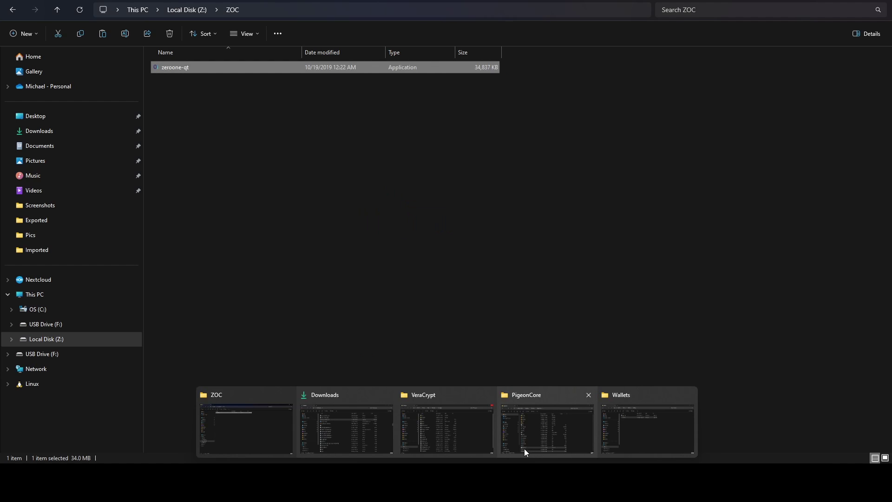
left_click(524, 448)
left_click_drag(563, 22, 0, 65)
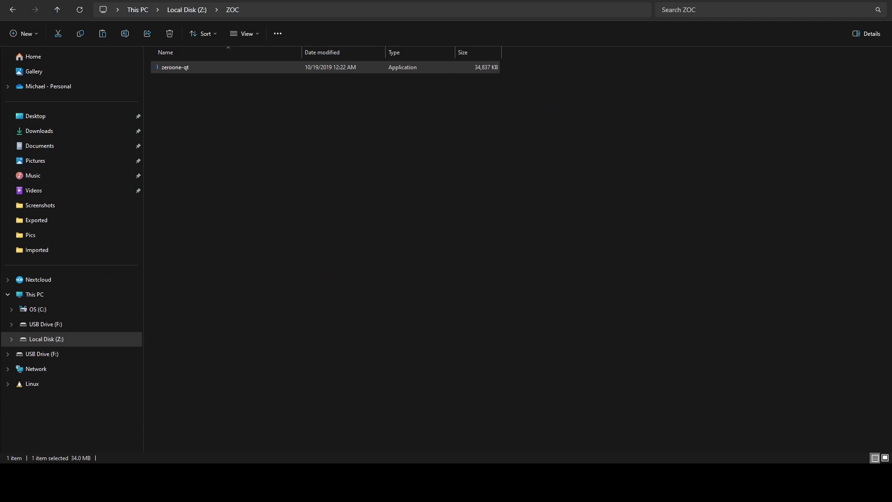
- Create a folder named ZeroOneCore inside the ZOC folder and open it
right_click(239, 181)
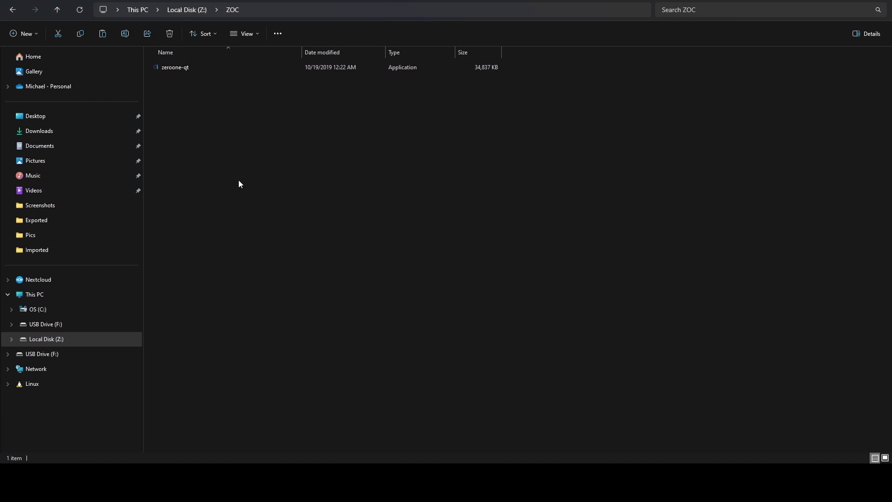
mouse_move(340, 274)
left_click(383, 274)
type("Z")
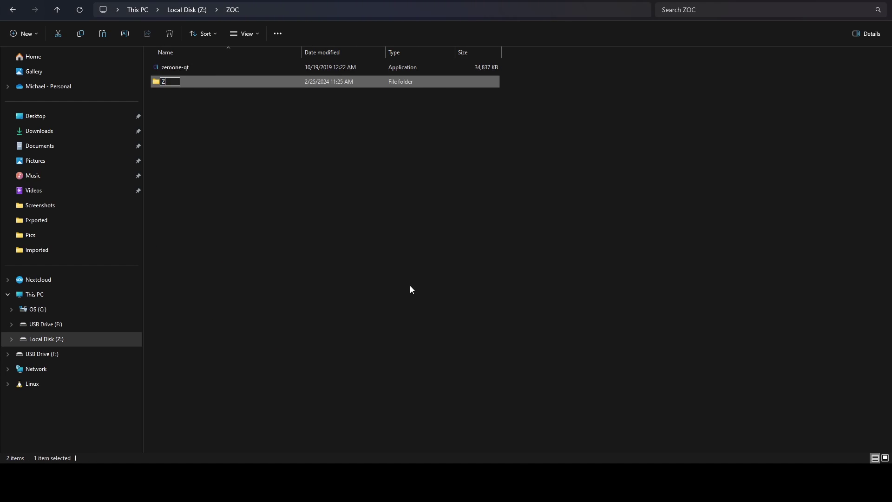
type("eroOneCore")
key("Return")
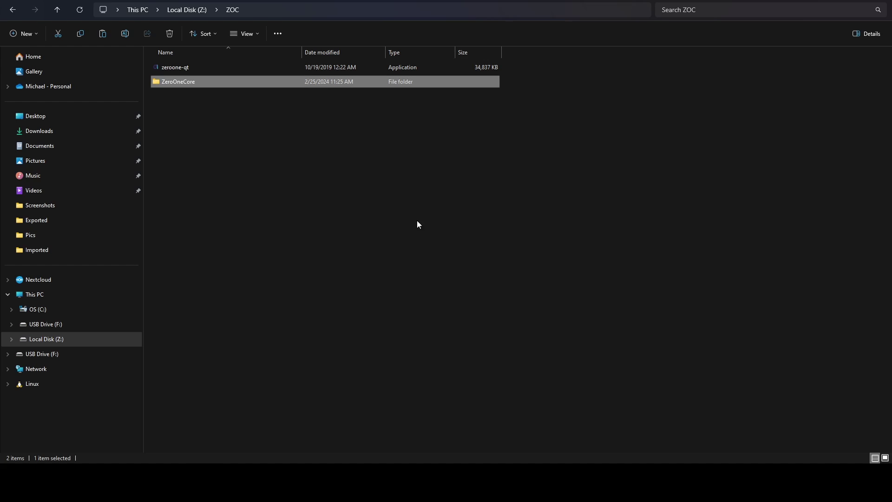
double_click(320, 83)
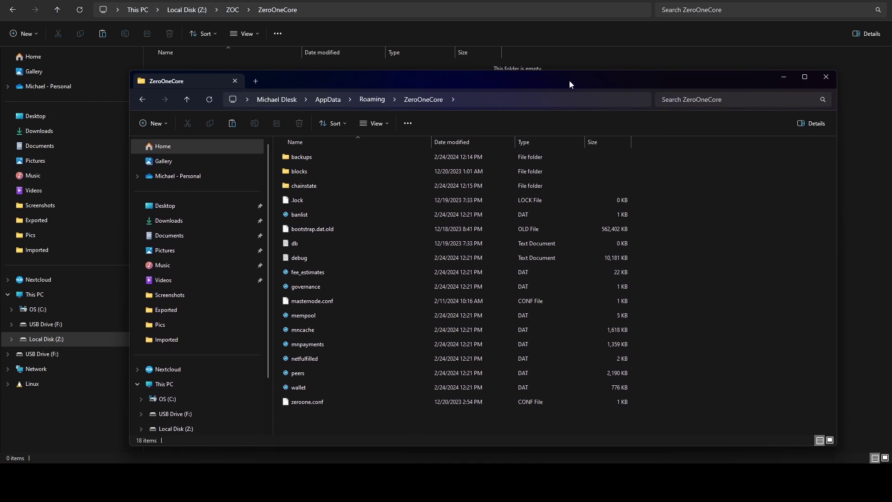
- Copy masternode.conf, wallet and zeroone.conf from AppData\Roaming\ZeroOneCore and return to the ZeroOneCore folder on Local Disk (Z:)
left_click_drag(570, 80, 585, 25)
left_click(327, 245)
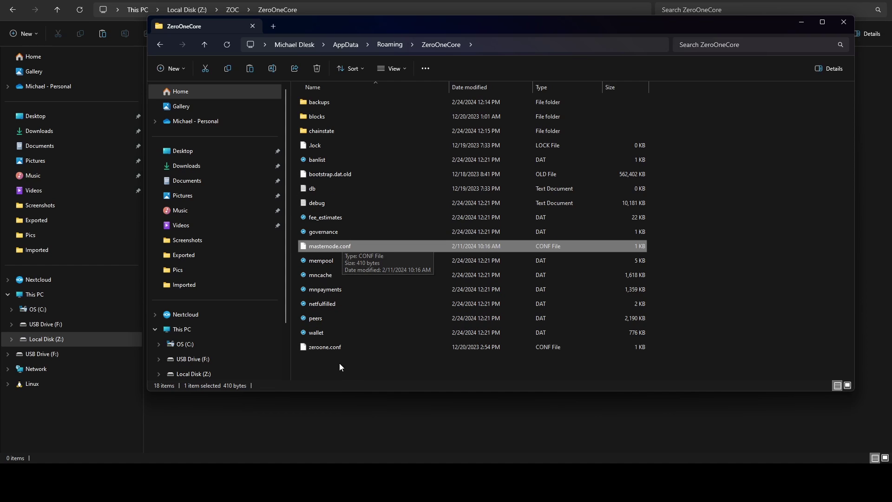
left_click(313, 332, "ctrl")
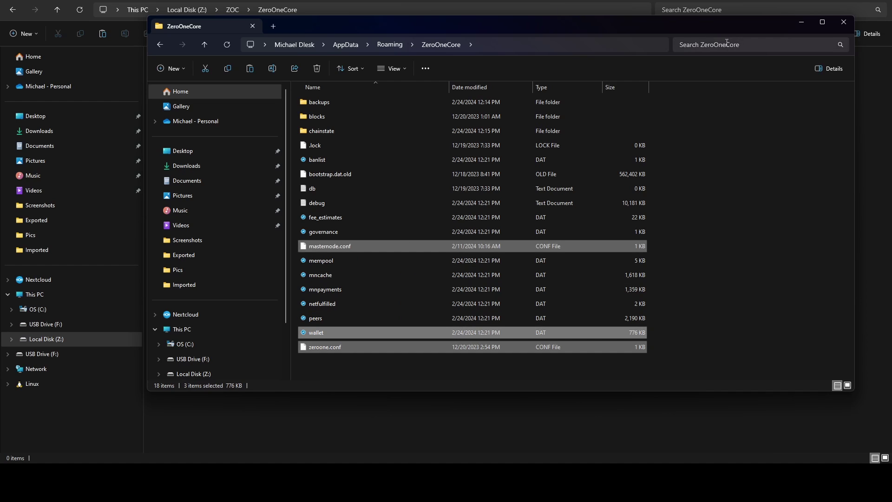
left_click(801, 22)
left_click_drag(324, 135, 325, 136)
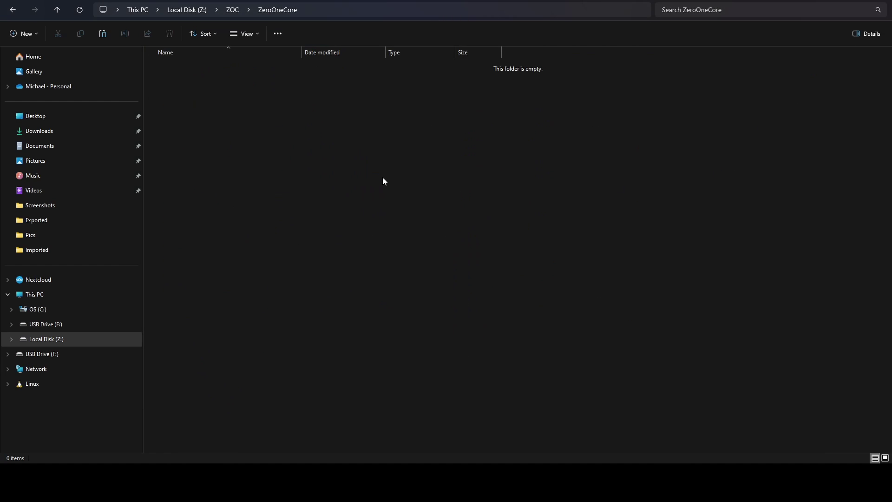
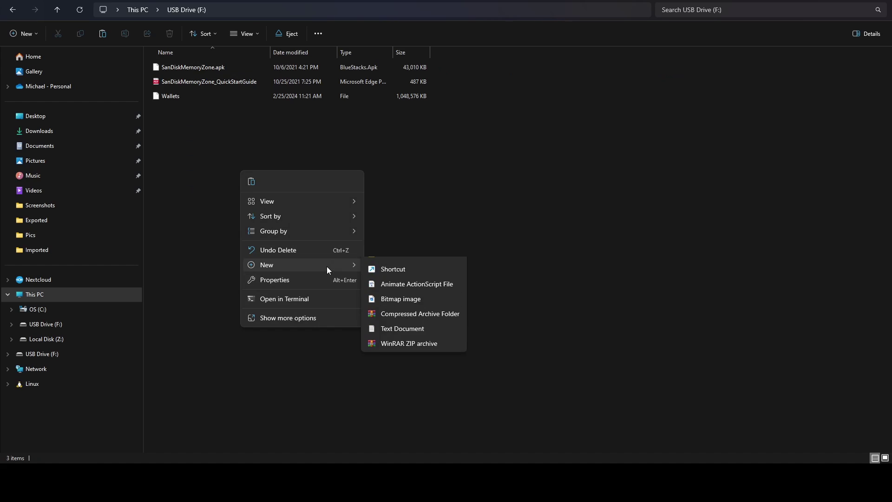
- Create a folder named VeraCrypt on USB Drive (F:) and open it
left_click(381, 264)
type("Verac")
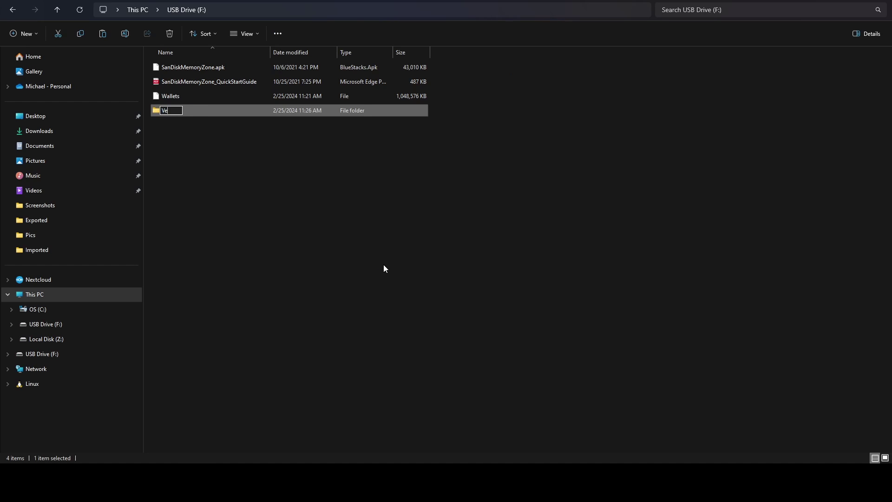
key("BackSpace")
type("Crypt")
key("Return")
key("Return")
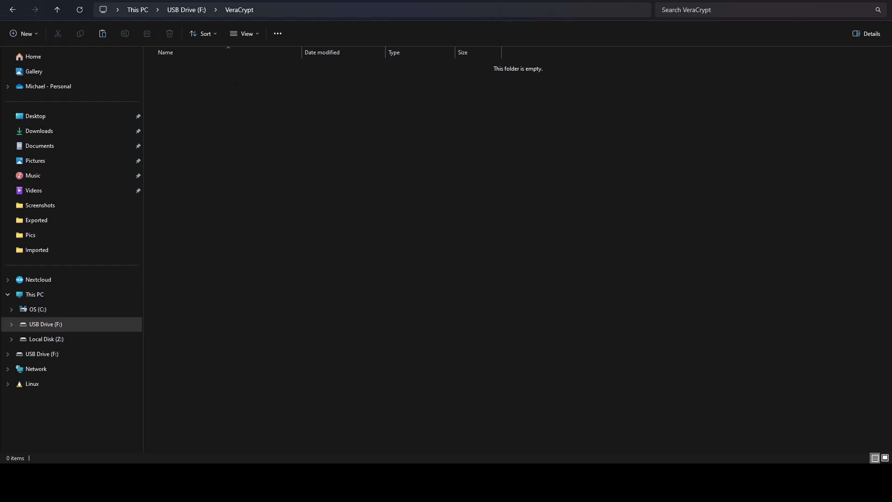
- Bring the window with the VeraCrypt program files in C:\Apps\VeraCrypt\VeraCrypt in front of the empty USB folder
mouse_move(447, 483)
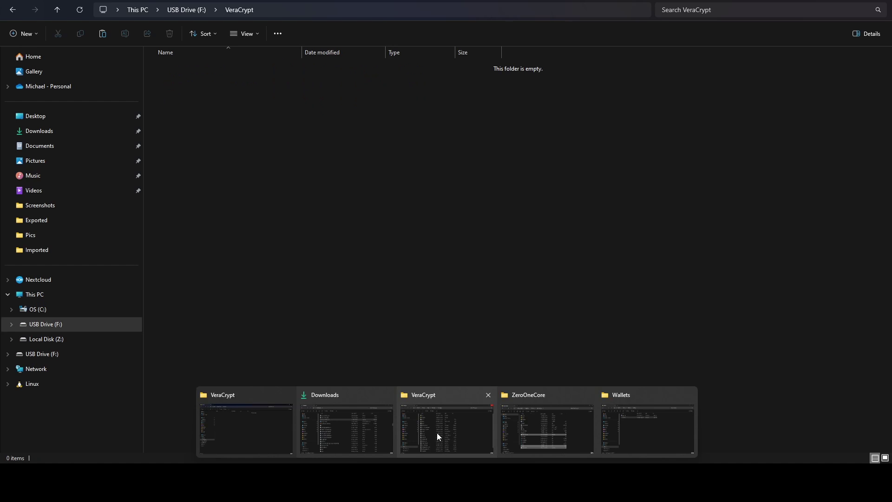
left_click(348, 362)
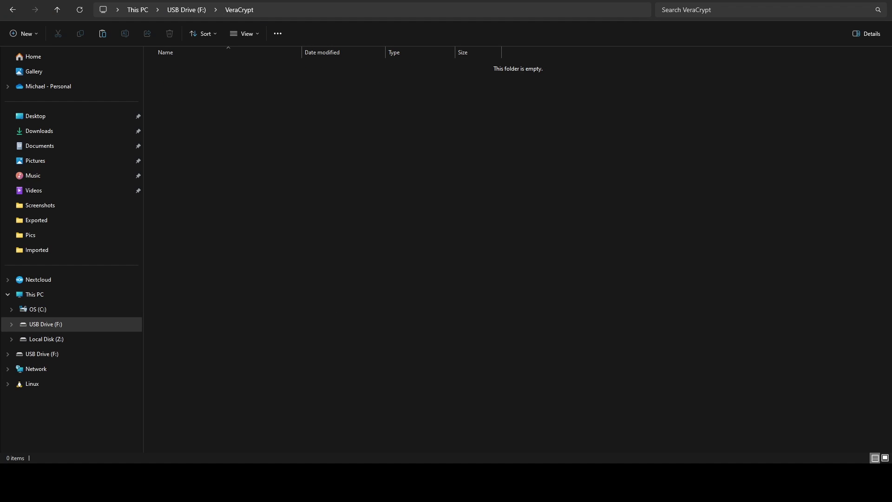
key("alt+Tab")
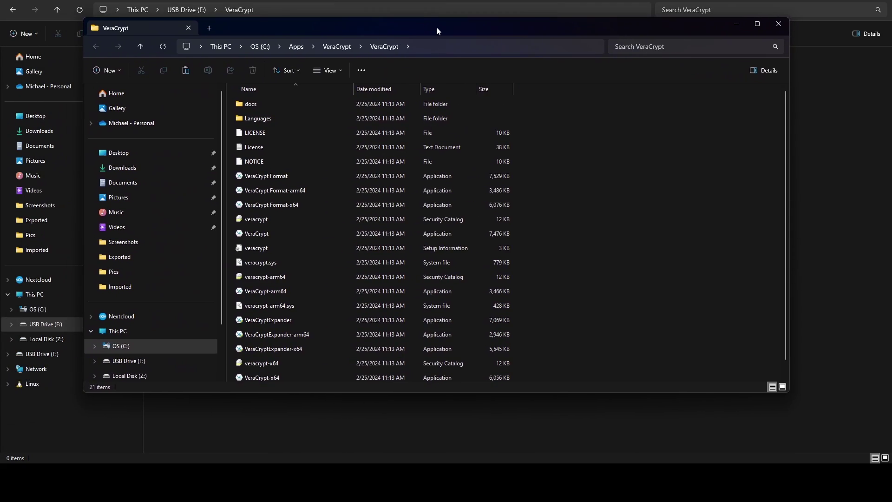
- Switch to VeraCrypt, dismount the F:\Wallets volume from drive Z:, and exit the program
left_click(631, 483)
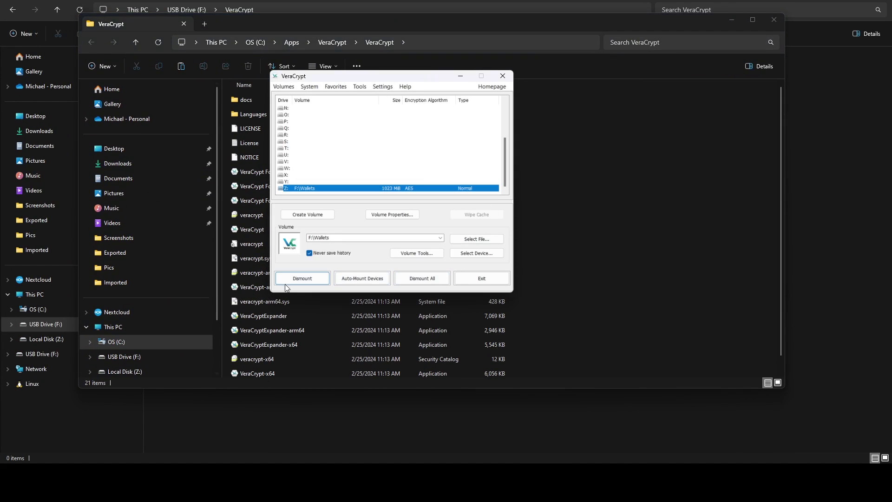
left_click(297, 277)
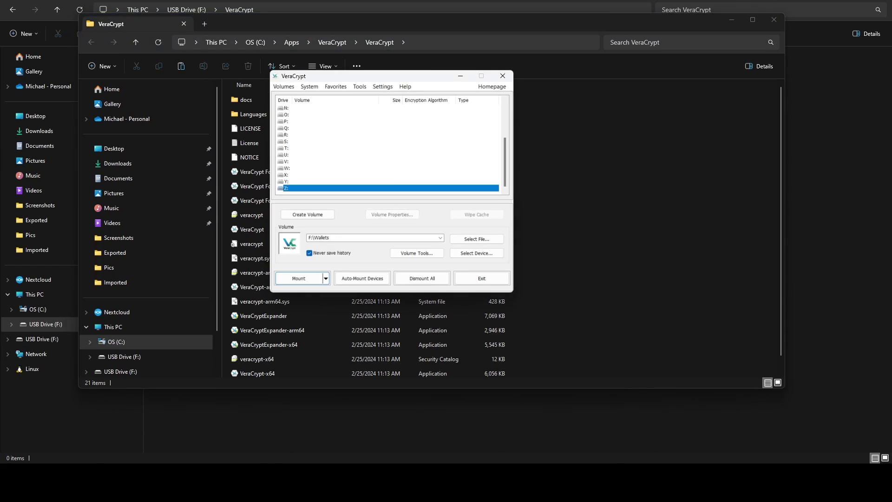
left_click(485, 277)
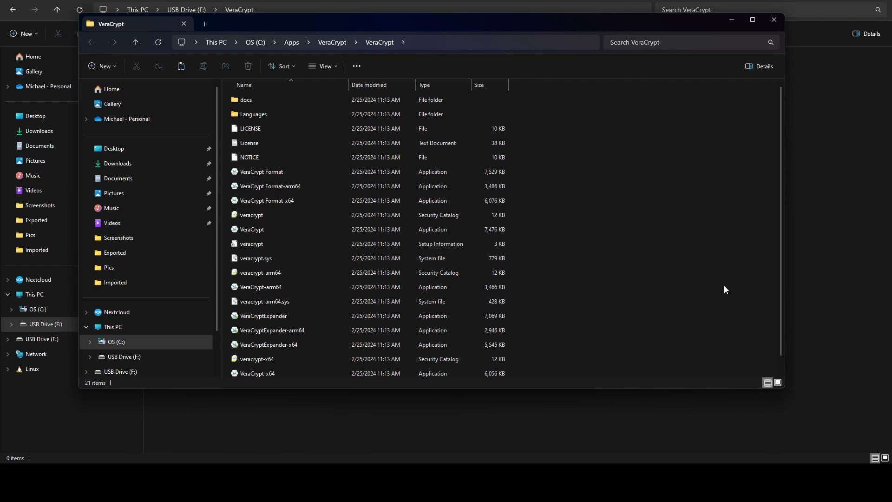
- Copy all the files and folders in C:\Apps\VeraCrypt\VeraCrypt
scroll(571, 259, "down", 1)
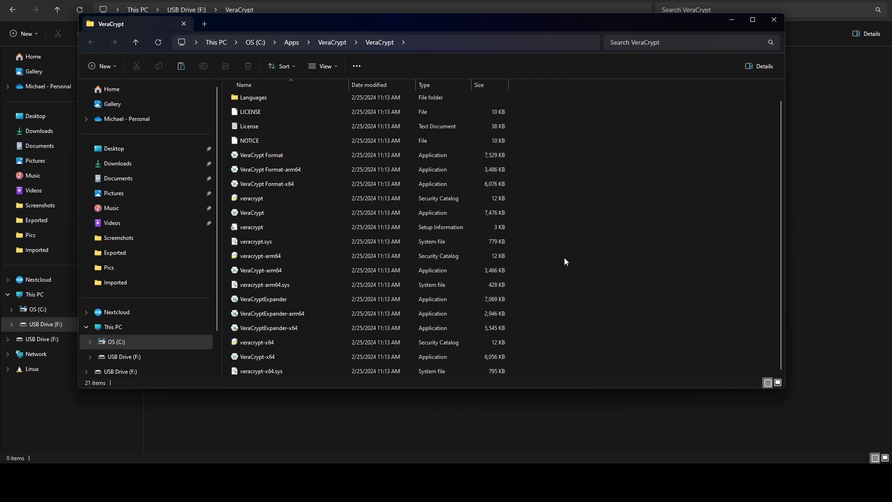
key("Home")
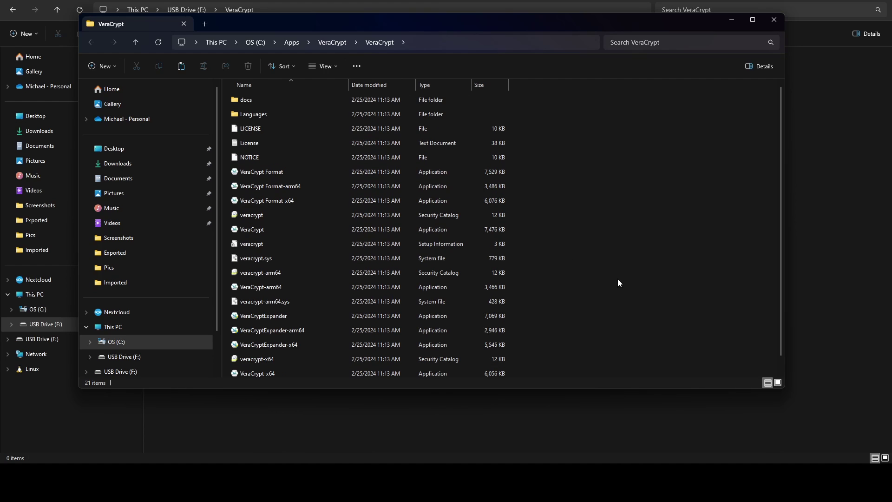
key("ctrl+a")
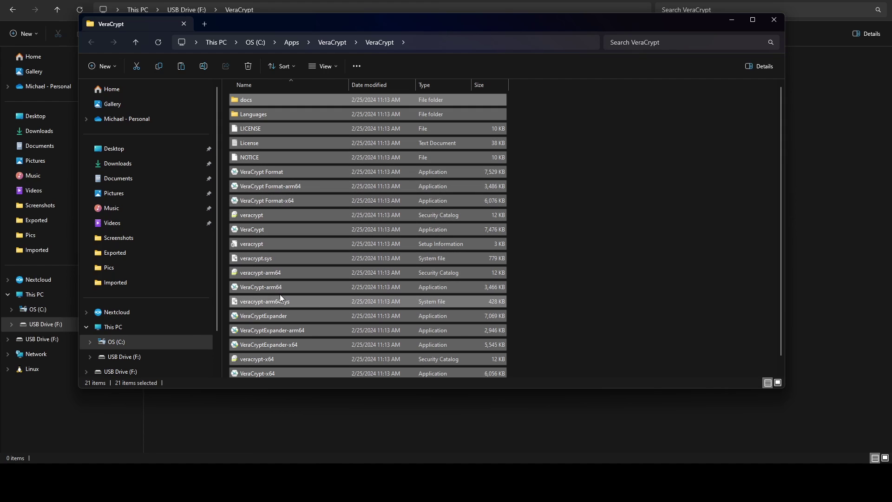
- Open the VeraCrypt folder on USB Drive (F:) and paste the copied program files into it
left_click(113, 330)
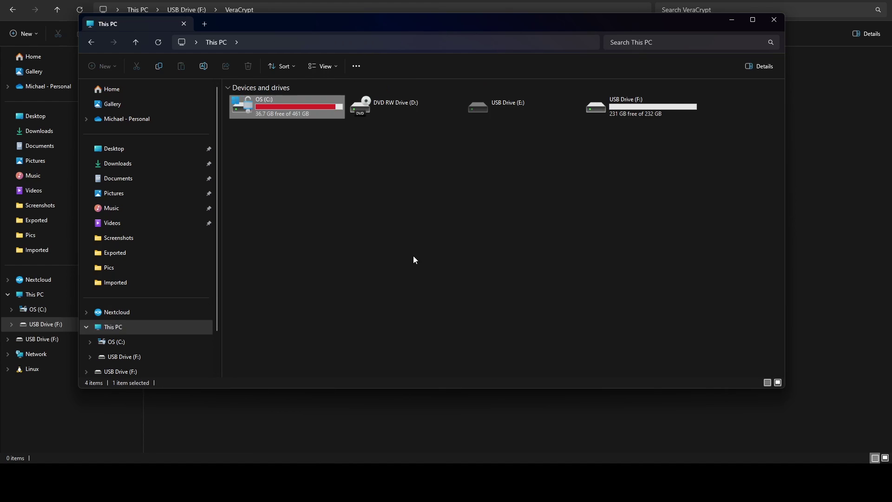
left_click_drag(413, 255, 518, 284)
left_click_drag(562, 193, 396, 219)
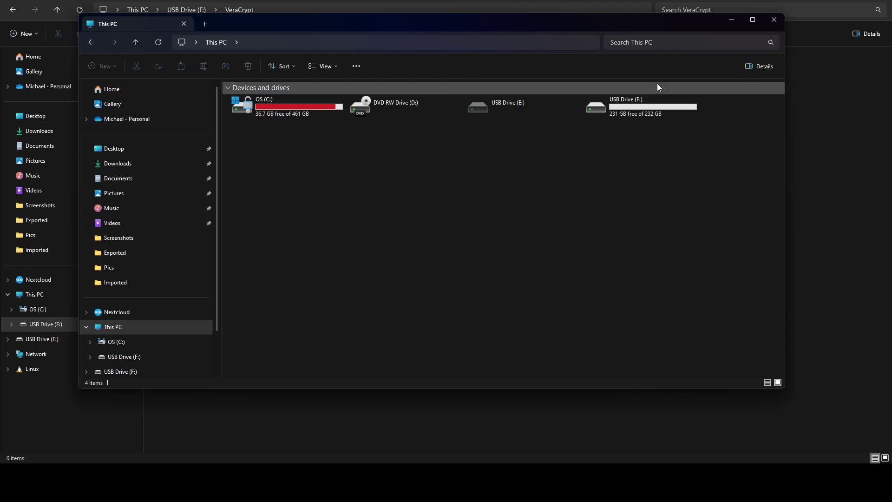
double_click(624, 101)
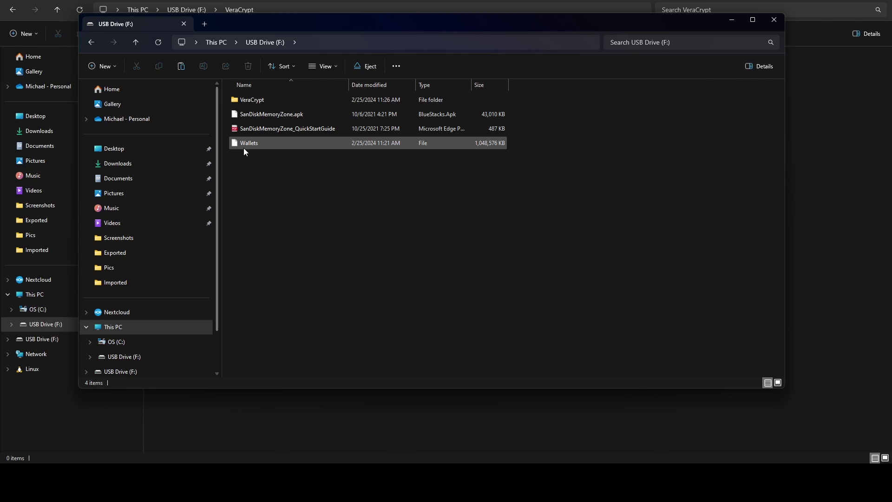
double_click(246, 101)
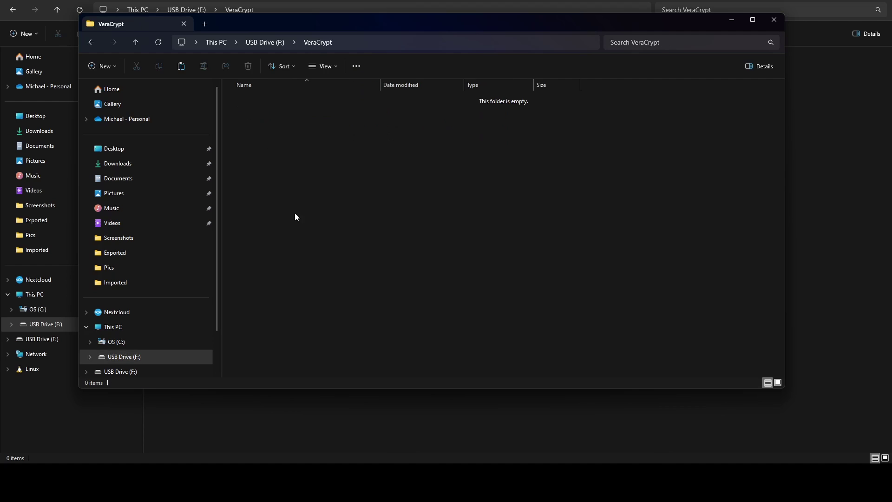
left_click_drag(375, 141, 464, 174)
key("ctrl+v")
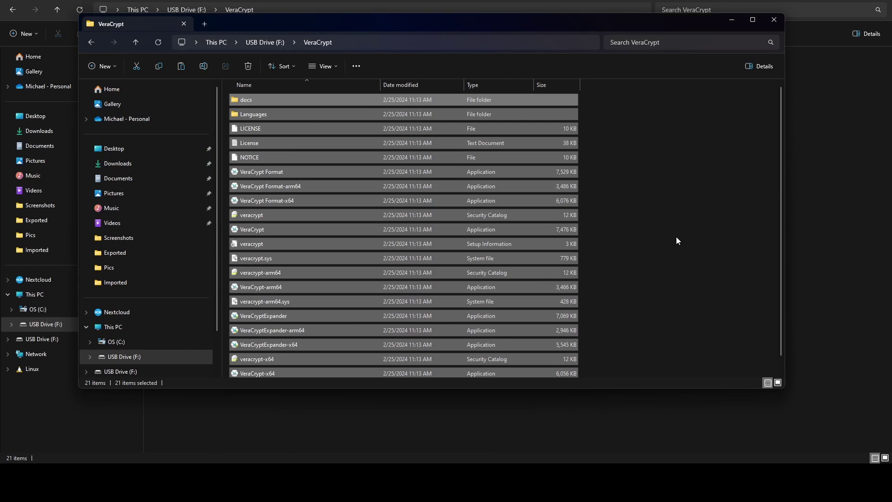
left_click(635, 266)
scroll(622, 272, "down", 1)
scroll(557, 223, "up", 1)
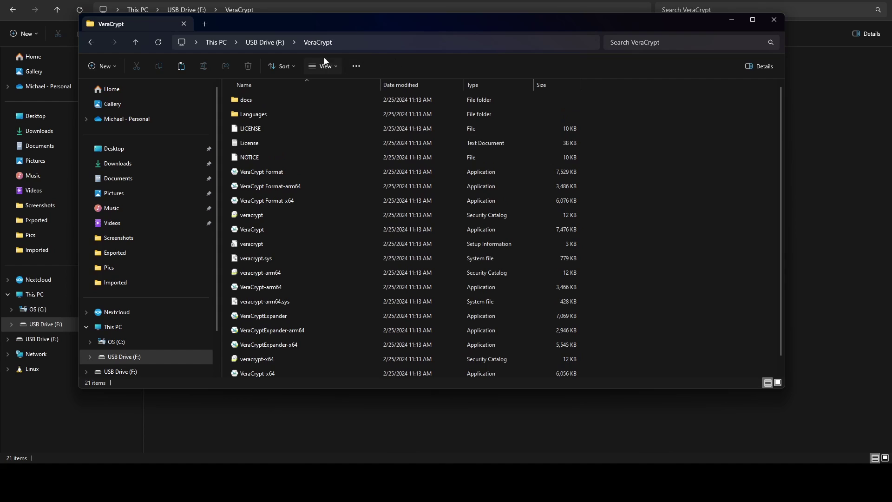
- Return to the root of USB Drive (F:), reopen its VeraCrypt folder and launch the VeraCrypt application
left_click(272, 43)
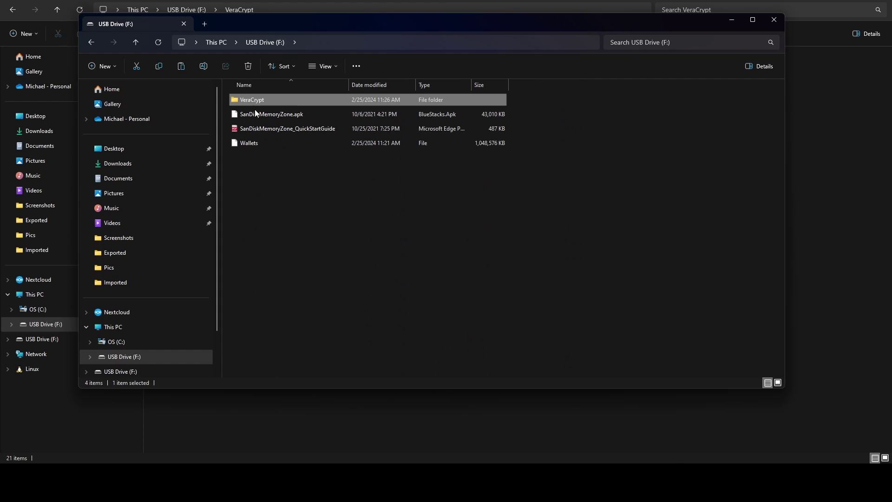
double_click(264, 97)
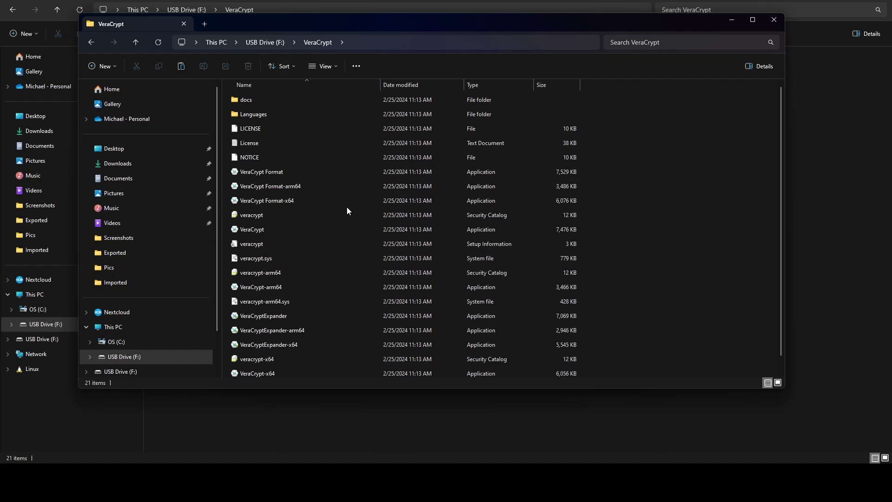
scroll(334, 178, "down", 1)
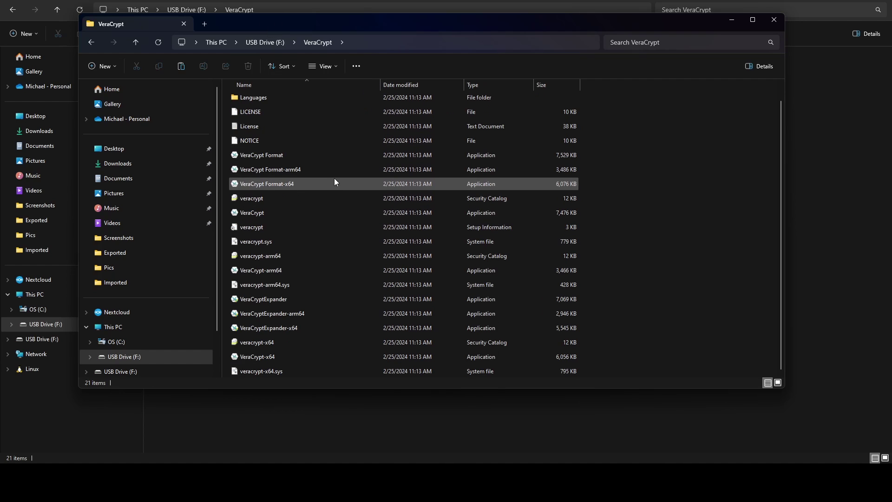
double_click(244, 217)
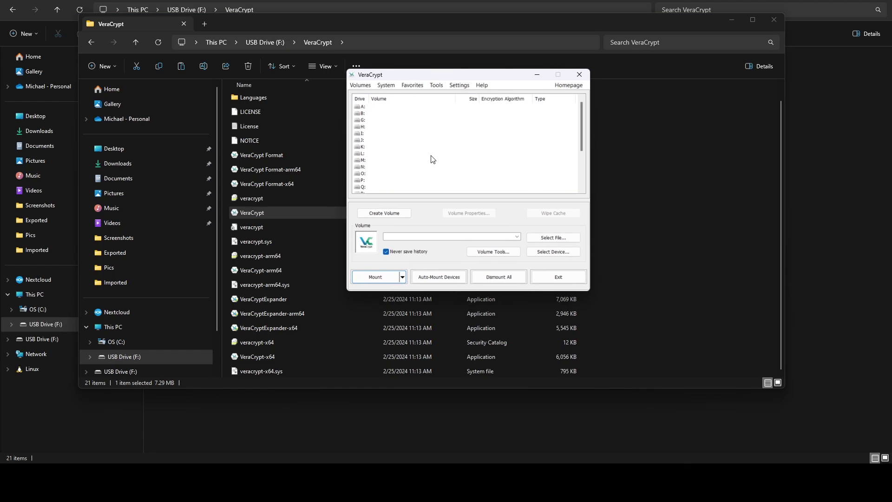
- Mount the Wallets container file from the root of USB Drive (F:) as drive Z:, entering the volume password
scroll(359, 131, "down", 3)
left_click(358, 188)
left_click(553, 237)
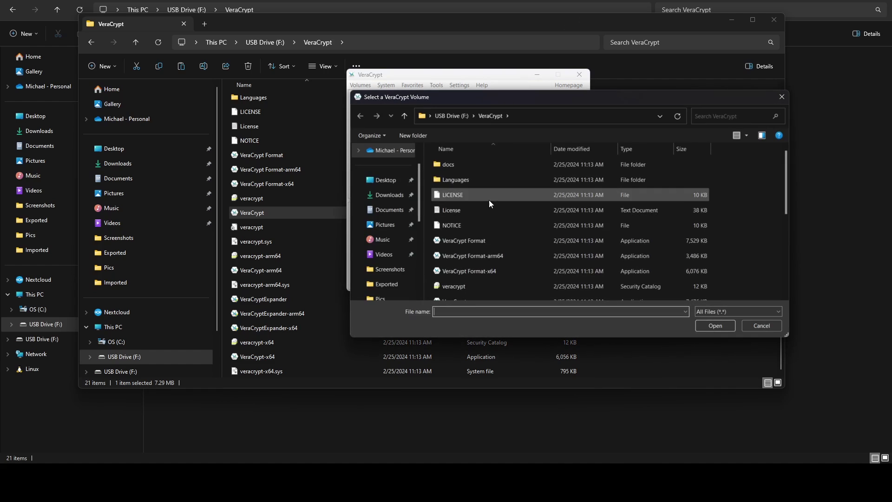
left_click(441, 117)
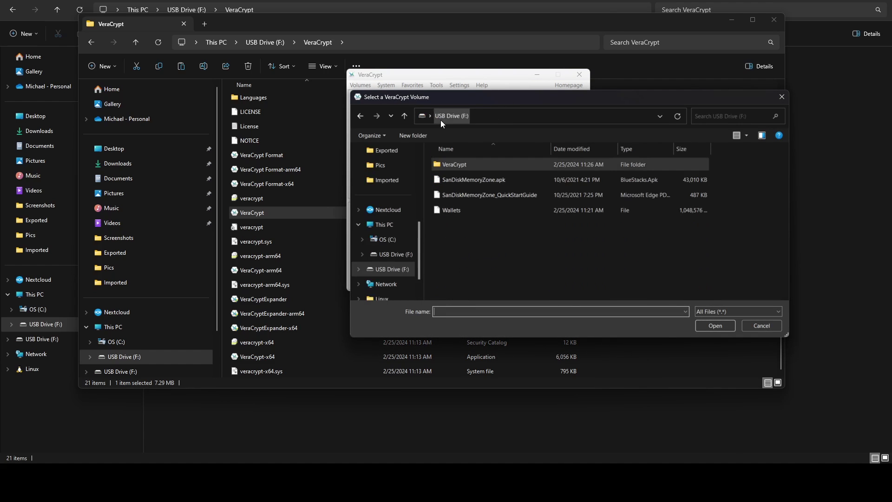
double_click(451, 210)
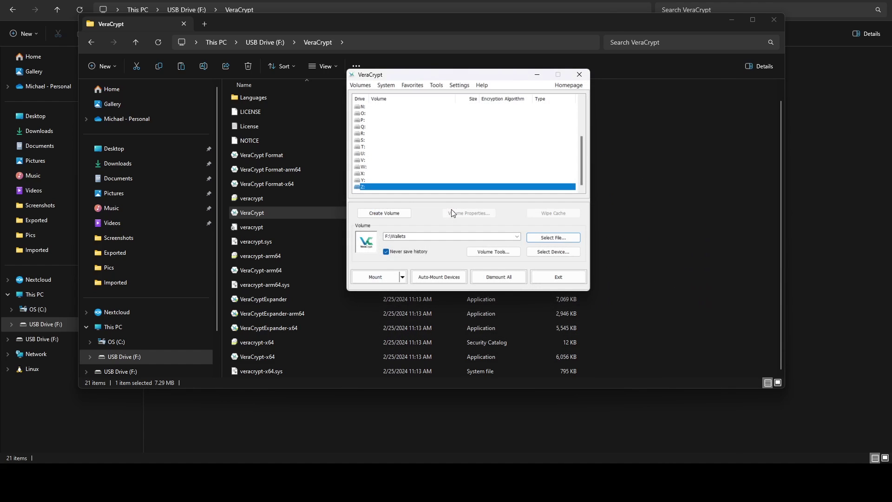
left_click(376, 277)
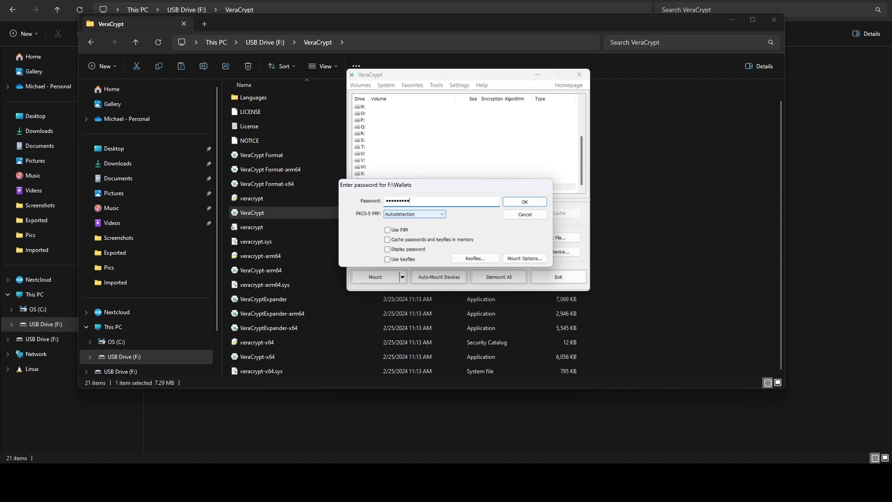
left_click(538, 201)
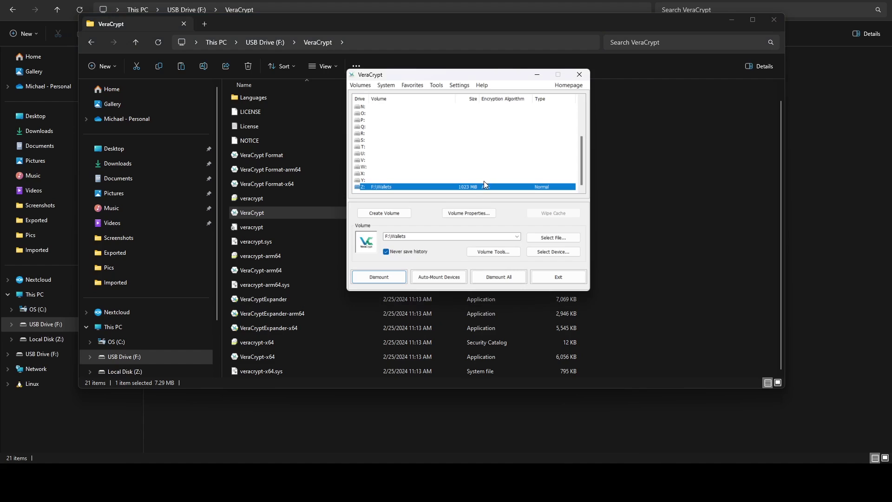
- Check the folders on the mounted Local Disk (Z:), look inside PGN and return to the drive's root
left_click(136, 370)
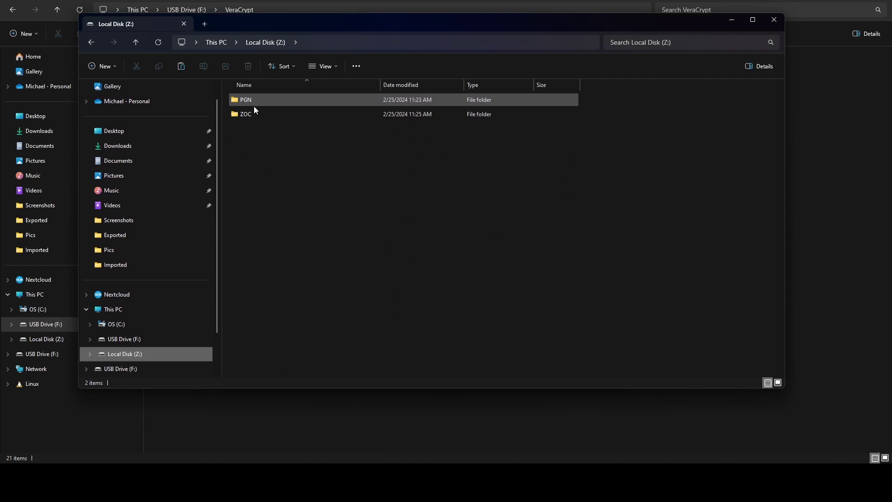
double_click(255, 99)
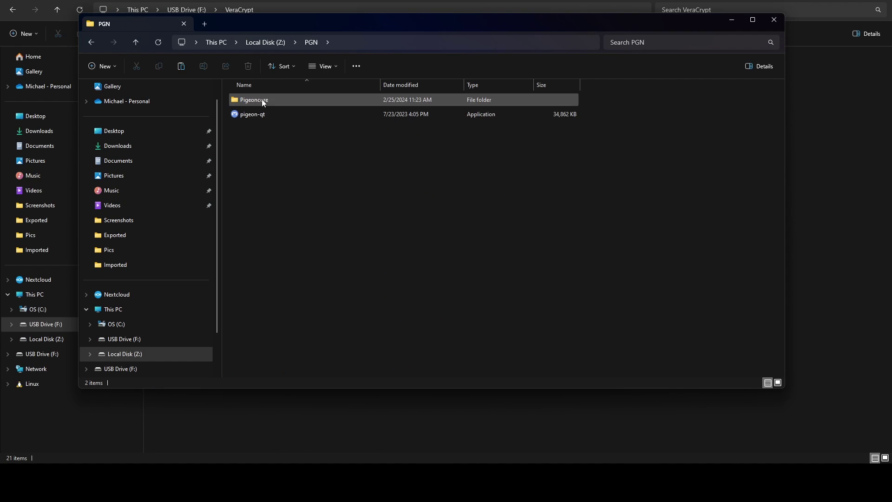
left_click(280, 40)
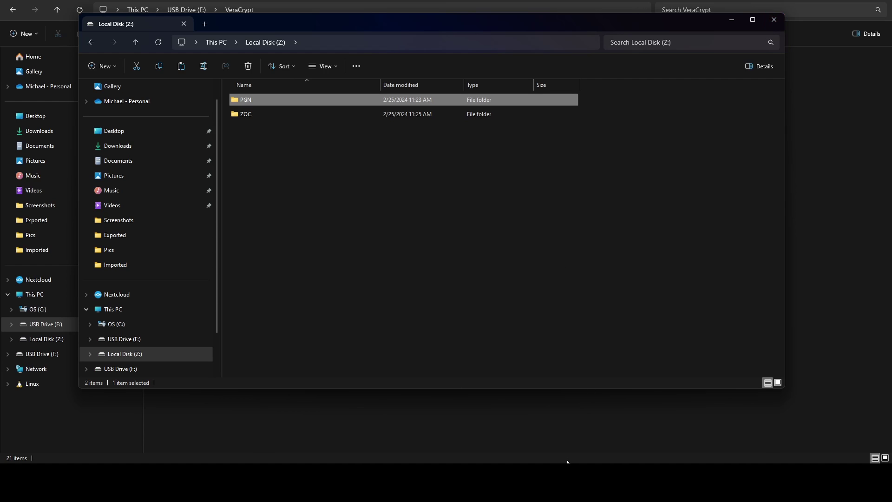
- Switch to the MINI4 remote desktop session and clear its desktop by closing Task Manager and Settings and minimising the ETCMC launcher windows
left_click(548, 413)
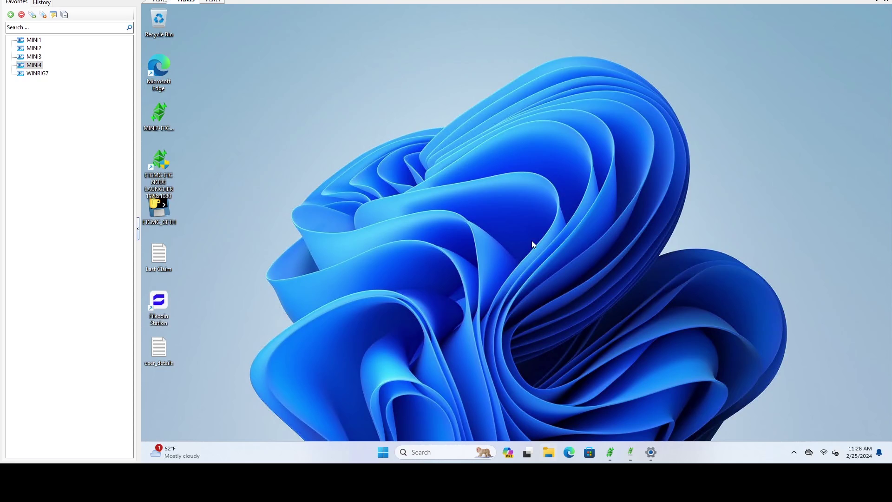
left_click(209, 1)
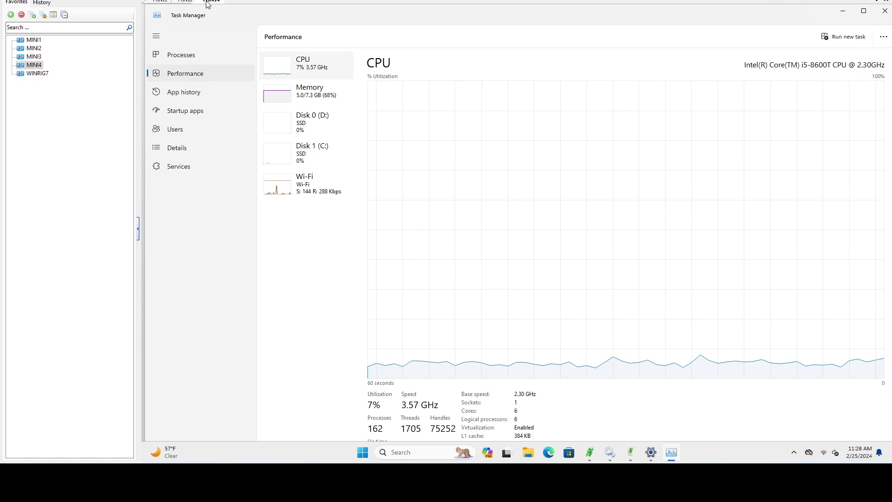
left_click(885, 10)
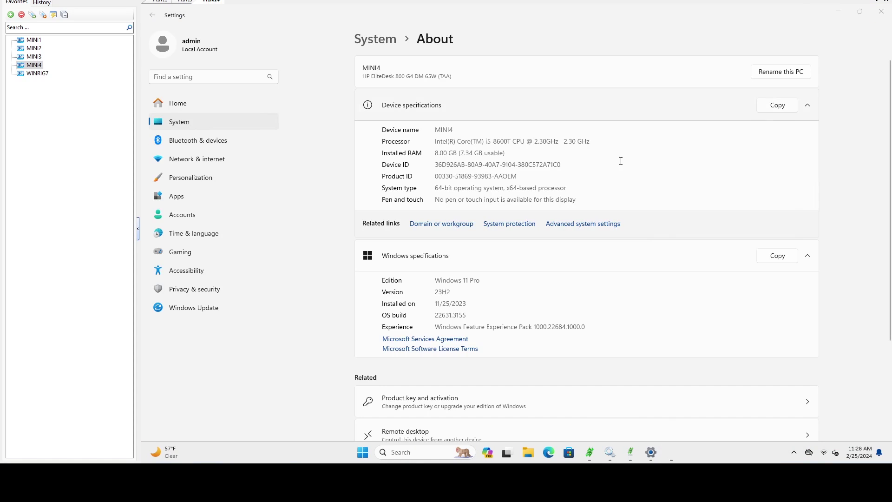
left_click(881, 11)
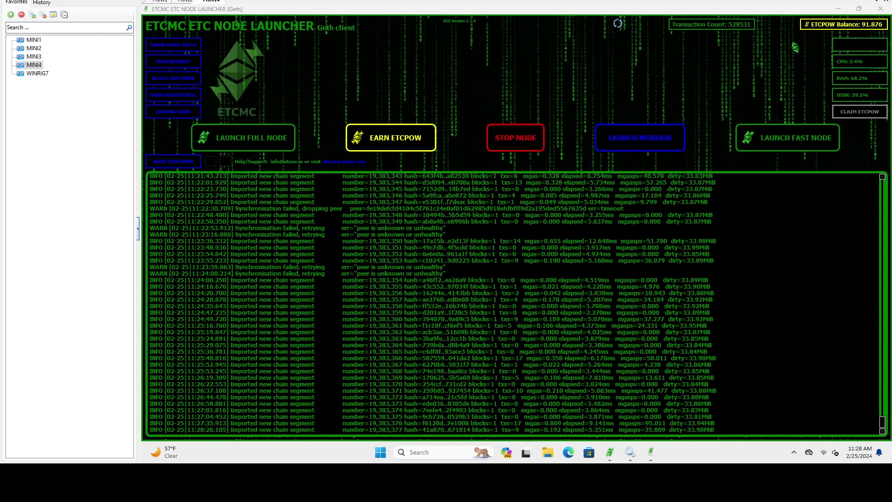
left_click(839, 9)
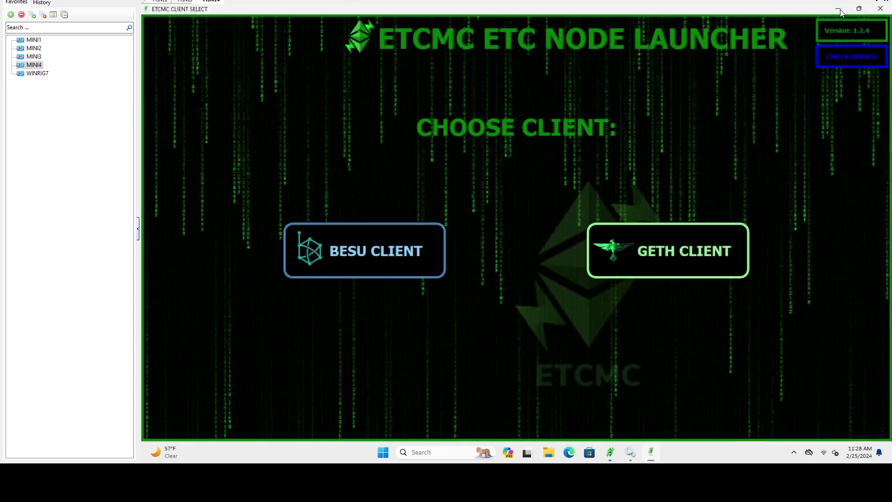
left_click(841, 10)
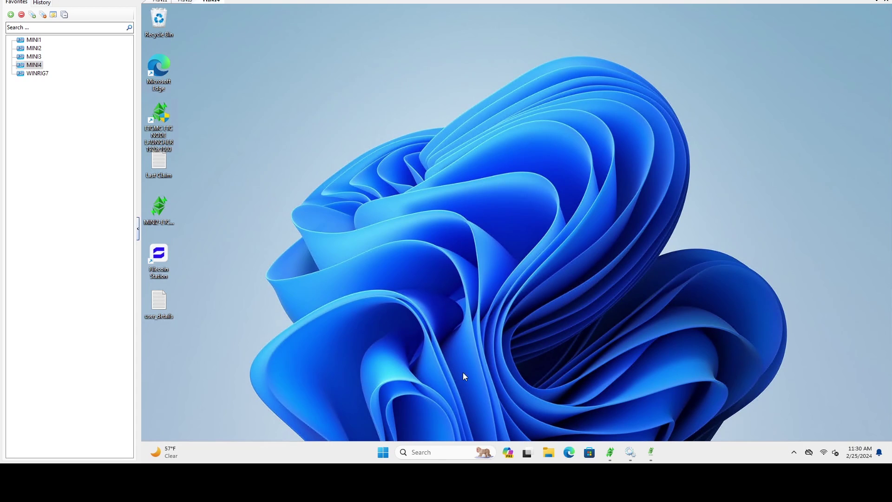
- Open File Explorer on the remote PC, browse to USB Drive (E:) and select the Wallets container file
left_click(548, 450)
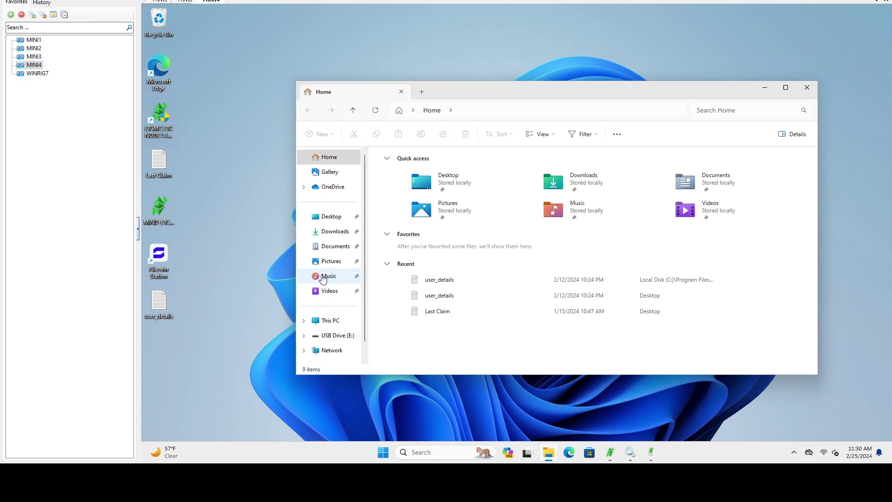
scroll(321, 278, "down", 1)
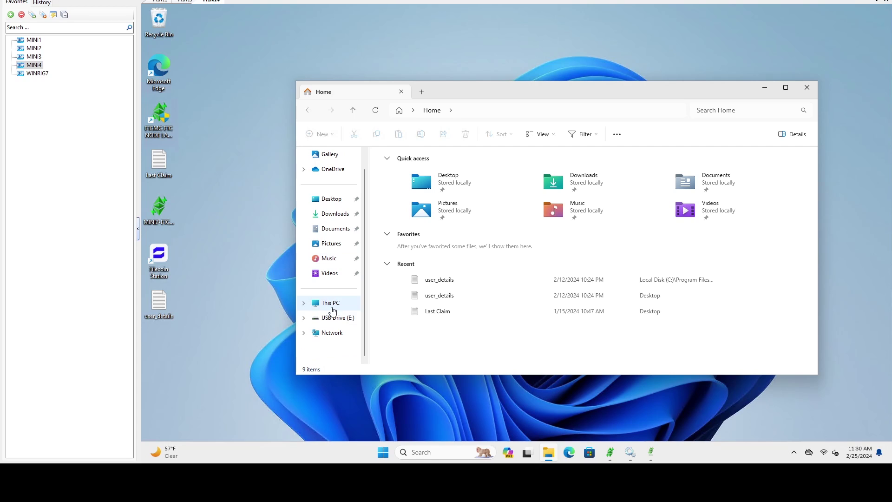
left_click(332, 305)
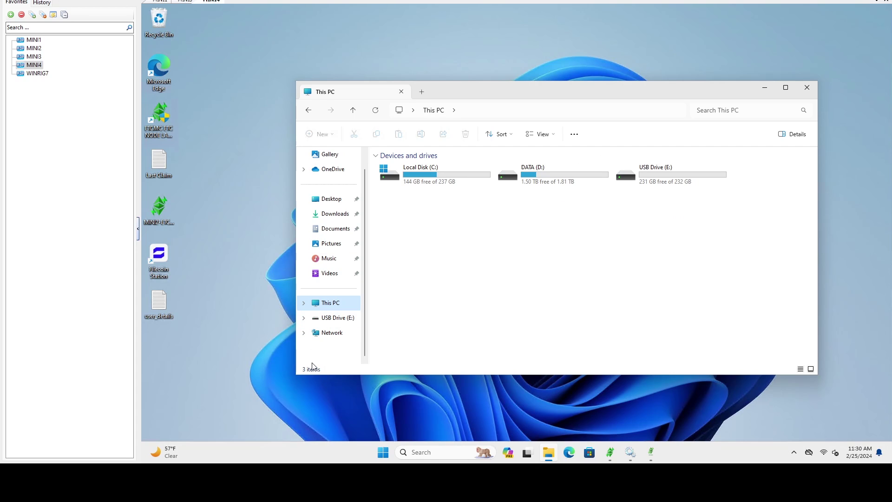
left_click_drag(220, 209, 265, 344)
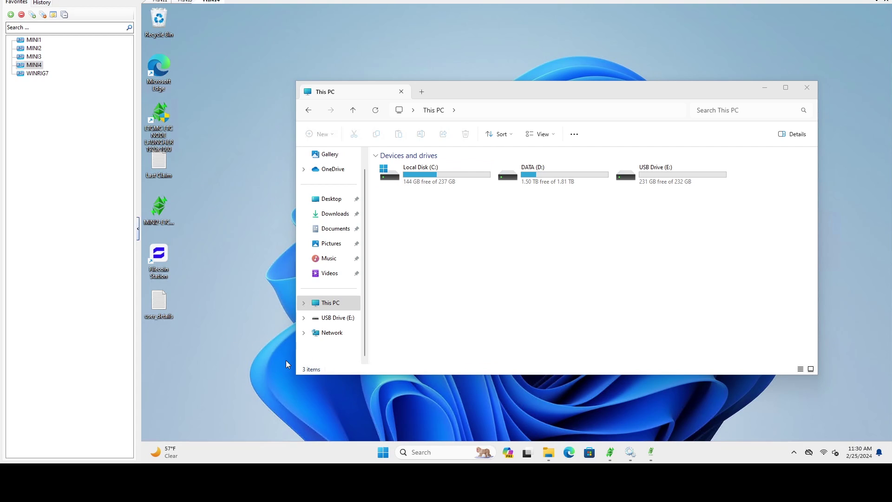
left_click_drag(267, 333, 267, 333)
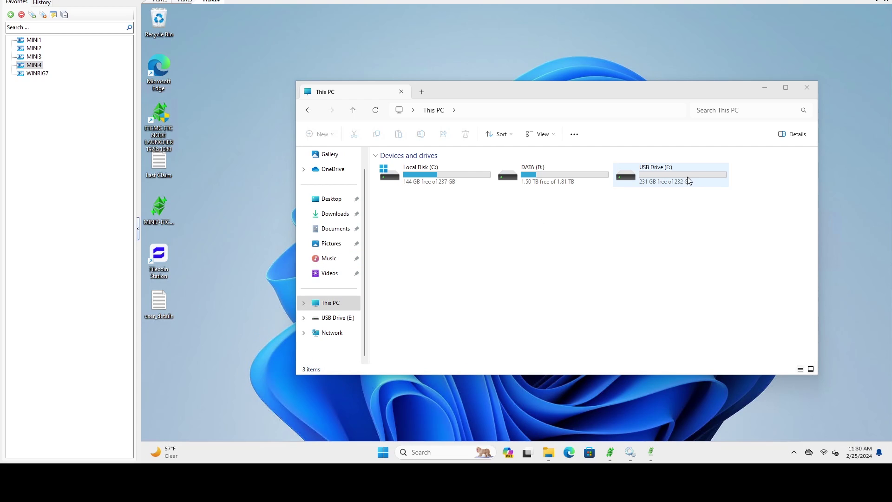
double_click(664, 177)
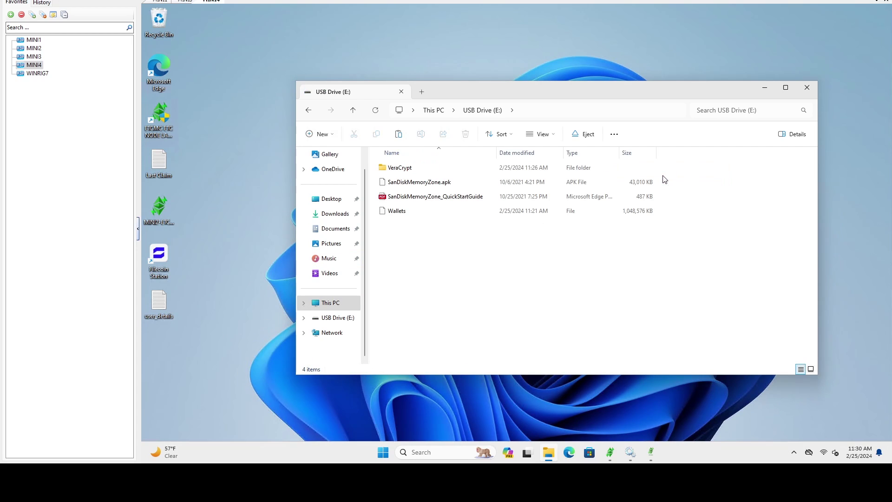
left_click(400, 217)
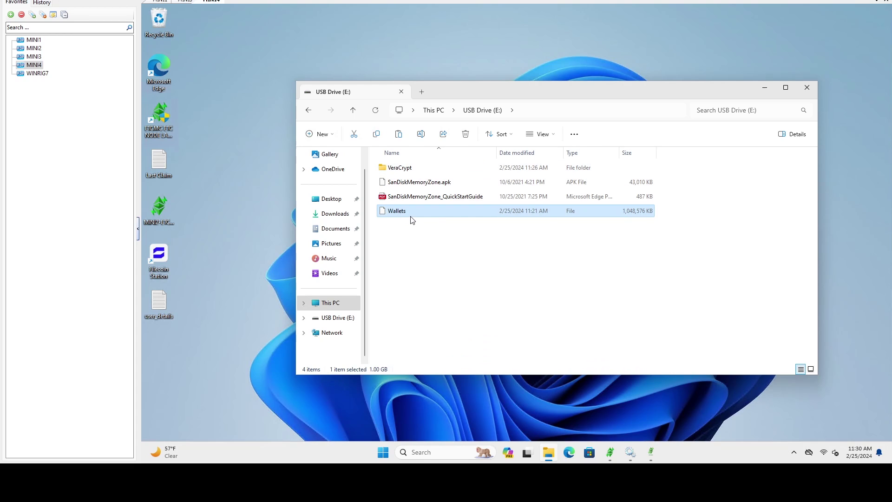
- Open the VeraCrypt folder on USB Drive (E:) and launch the VeraCrypt application
double_click(398, 169)
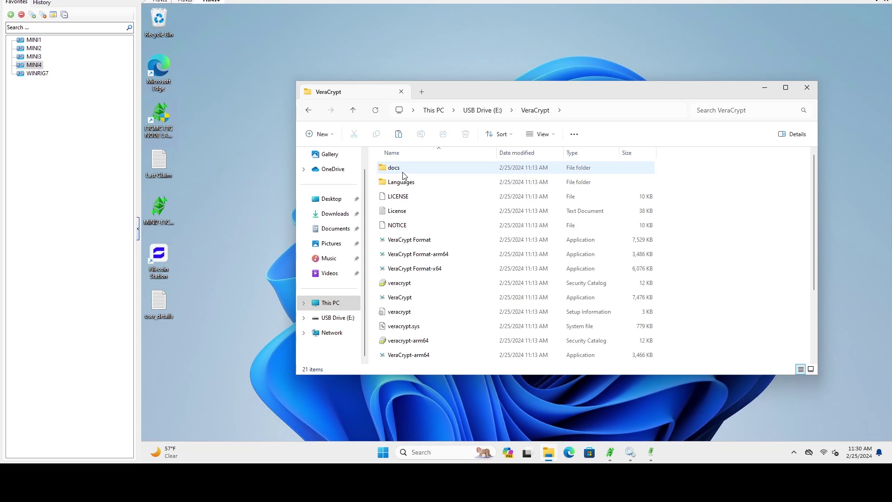
scroll(432, 223, "down", 2)
scroll(446, 274, "up", 1)
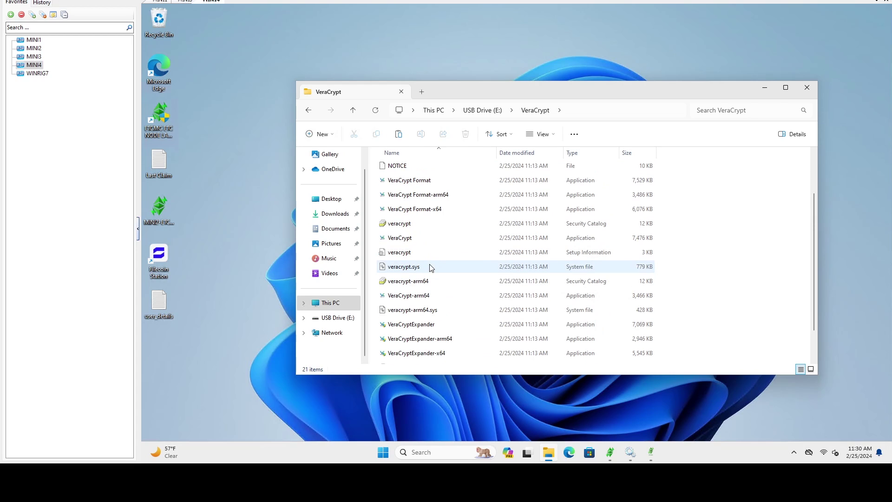
double_click(400, 242)
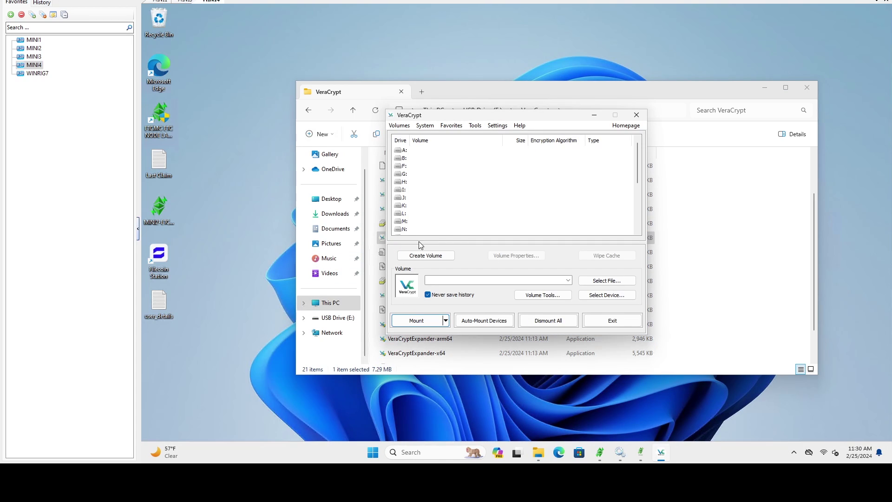
- Mount the Wallets container from the root of USB Drive (E:) as drive Z:, entering the volume password
scroll(456, 221, "down", 4)
left_click(400, 231)
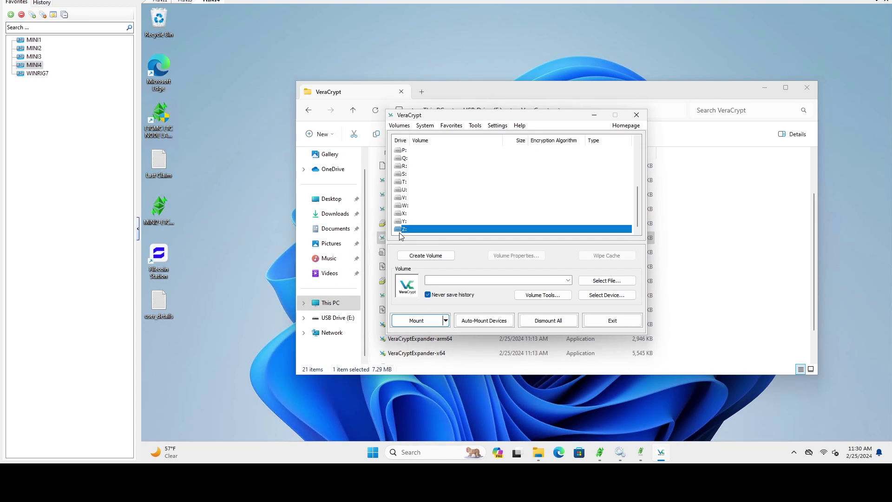
left_click(599, 281)
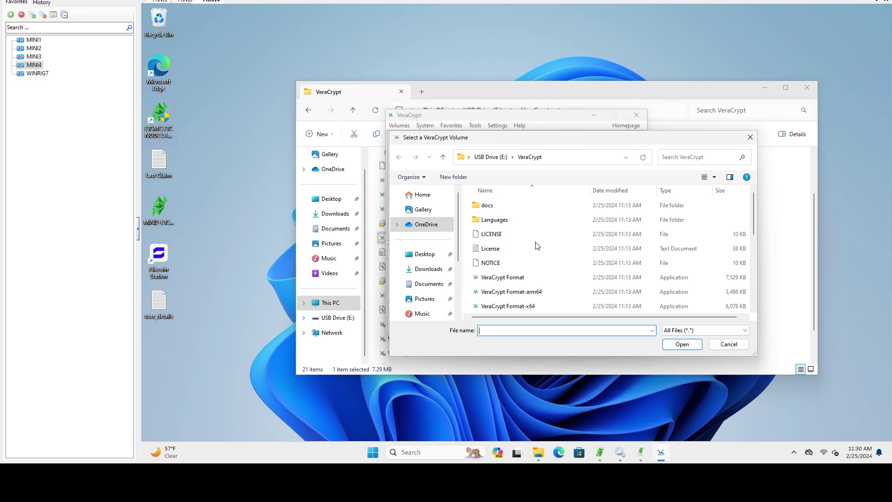
left_click(490, 157)
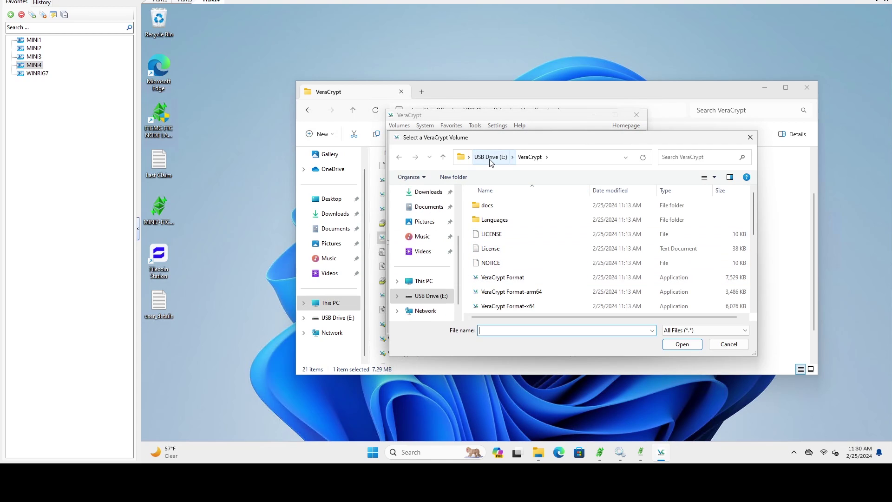
double_click(485, 249)
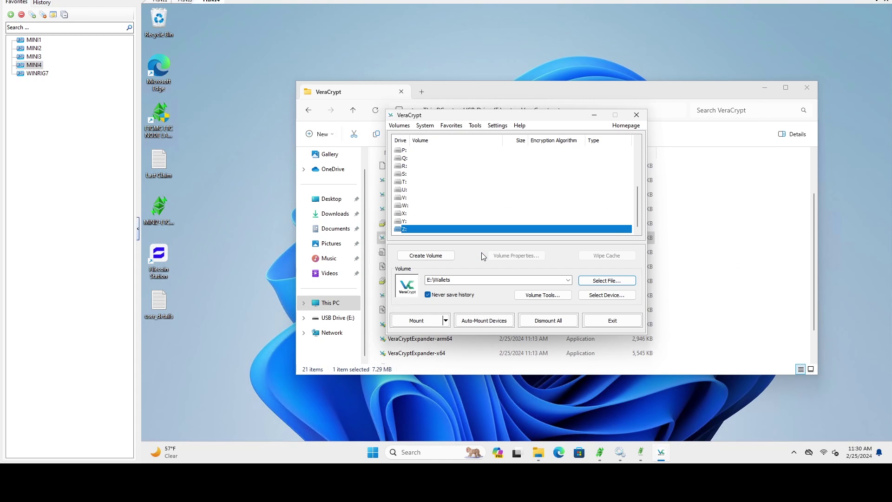
left_click(417, 320)
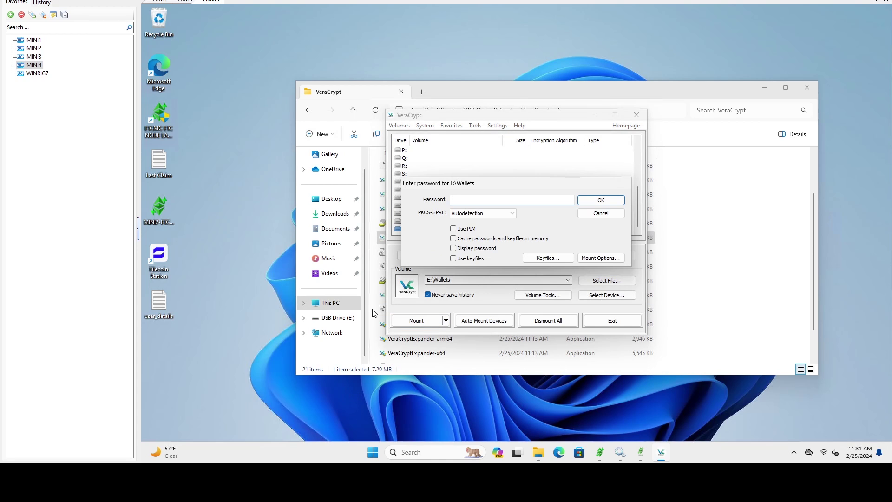
key("Return")
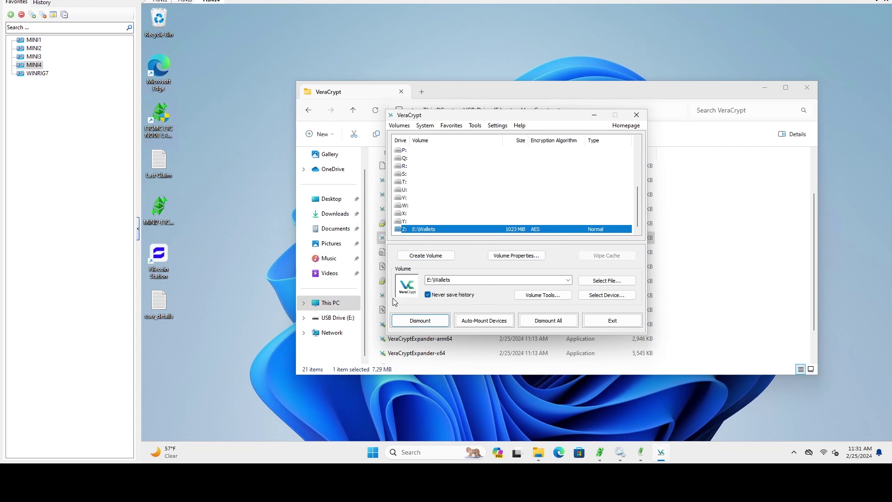
- Open the PGN folder on the mounted Local Disk (Z:), check its Pigeoncore subfolder and return to PGN
left_click(316, 300)
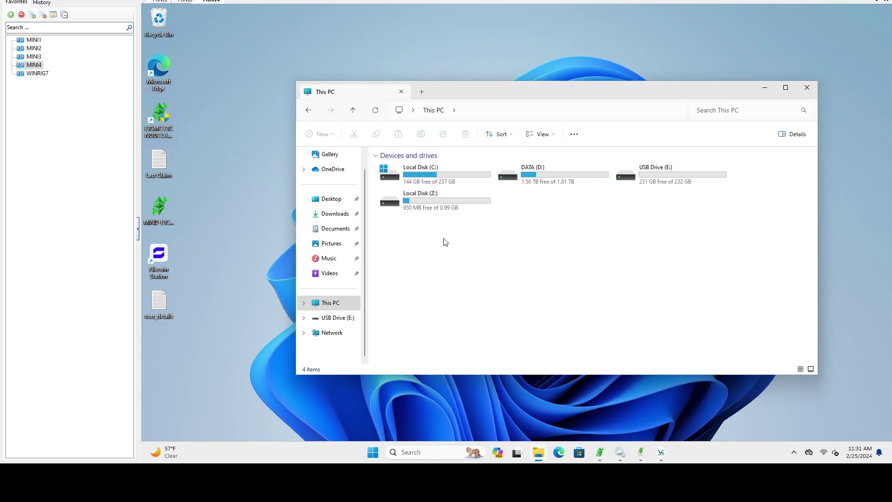
double_click(422, 205)
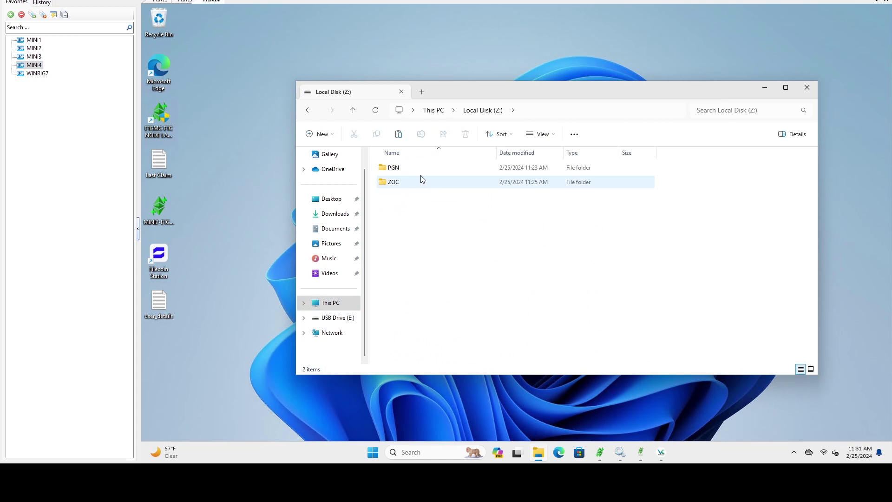
double_click(393, 168)
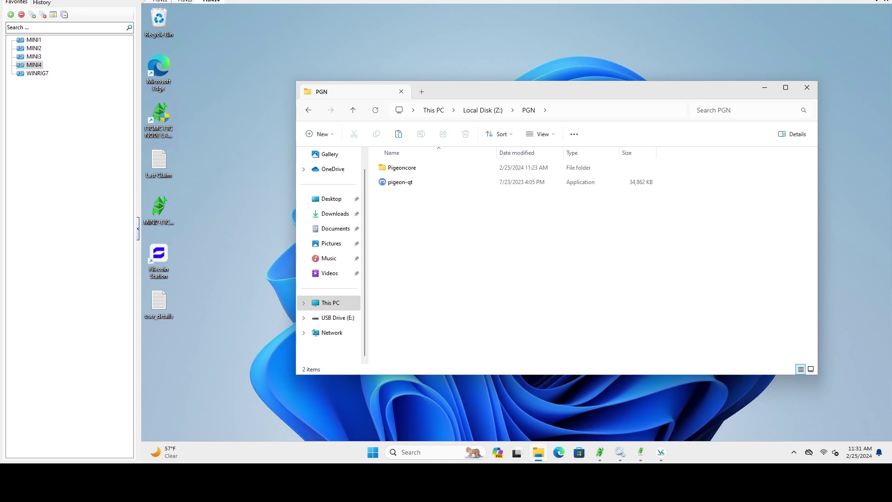
left_click(412, 185)
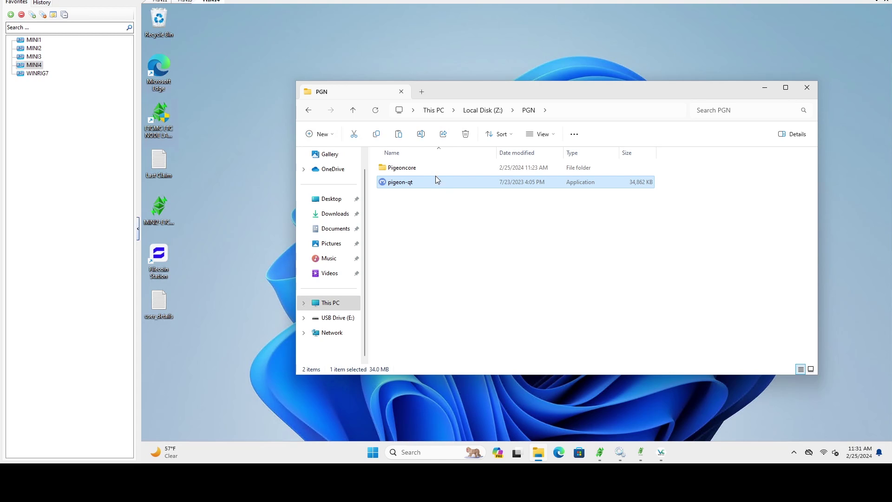
double_click(417, 171)
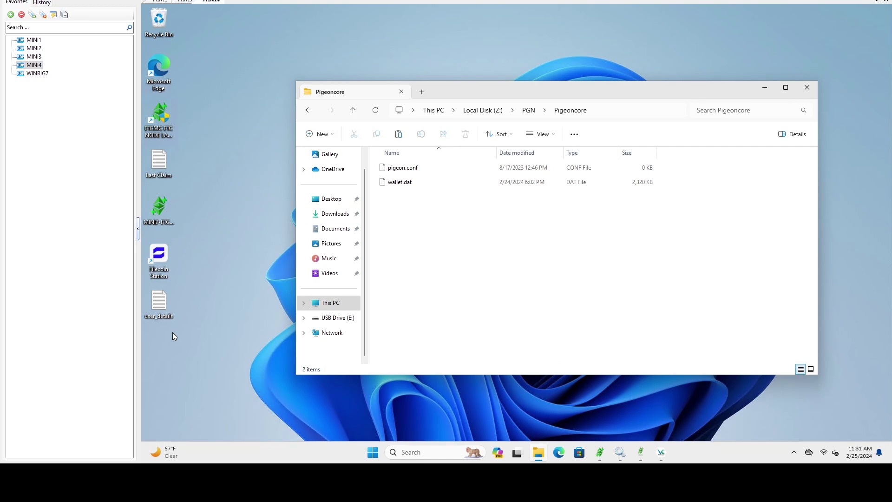
left_click(530, 110)
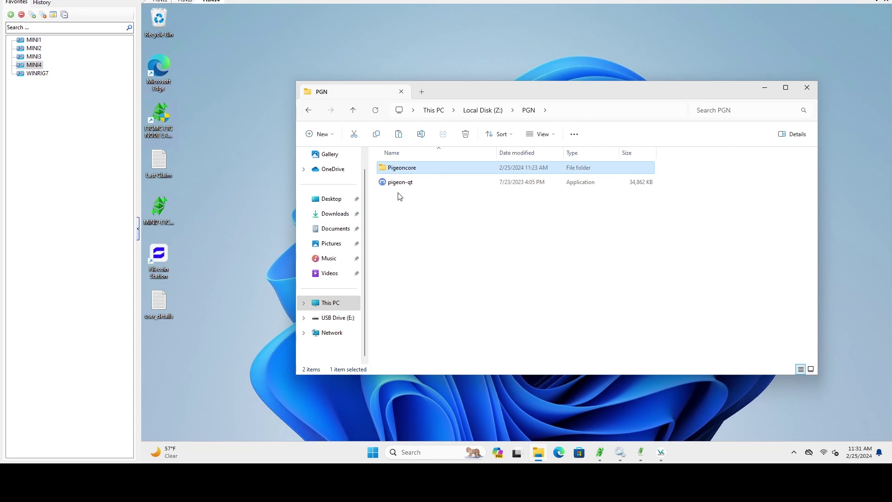
- Launch pigeon-qt from PGN with the default data directory, allow its network access and hide the synchronisation notice
left_click(394, 185)
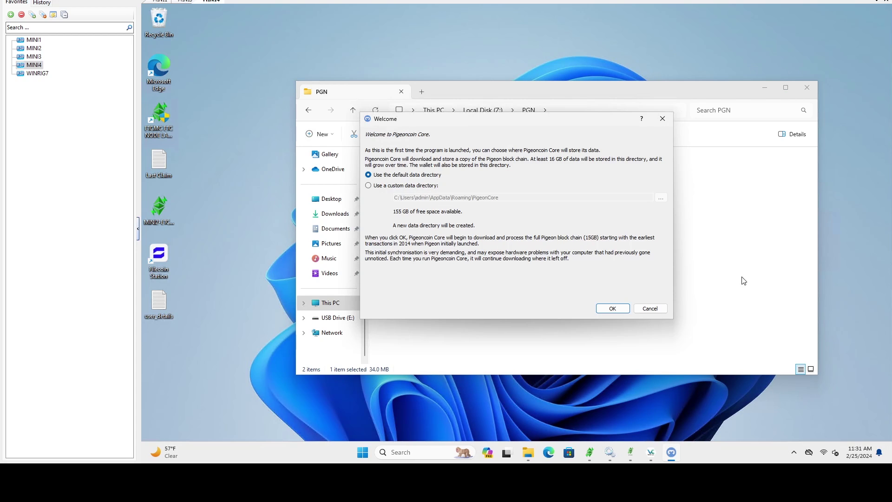
left_click(614, 308)
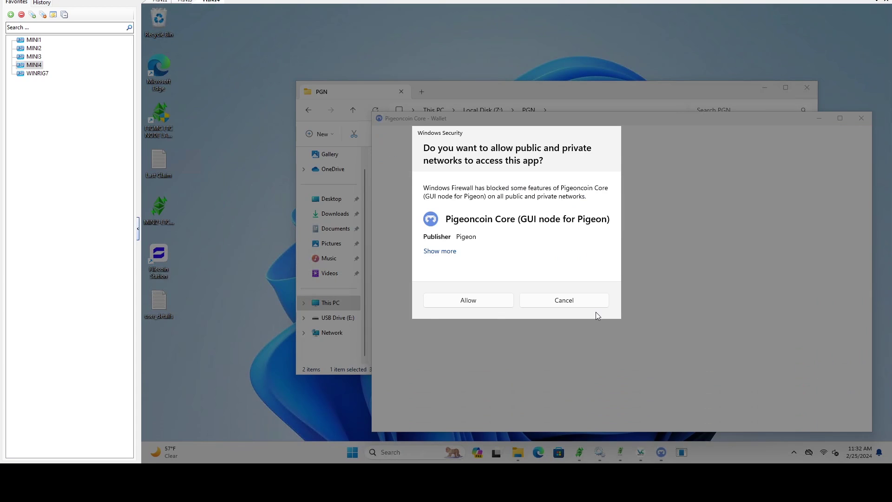
left_click(469, 300)
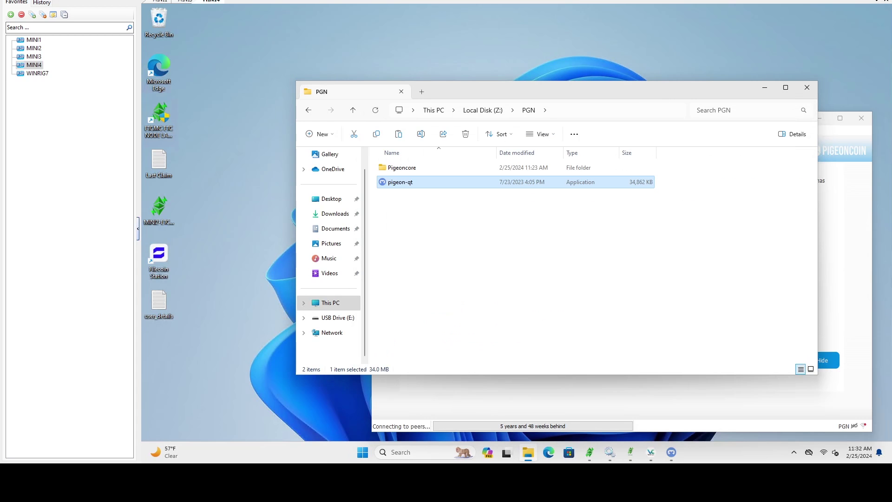
left_click(574, 410)
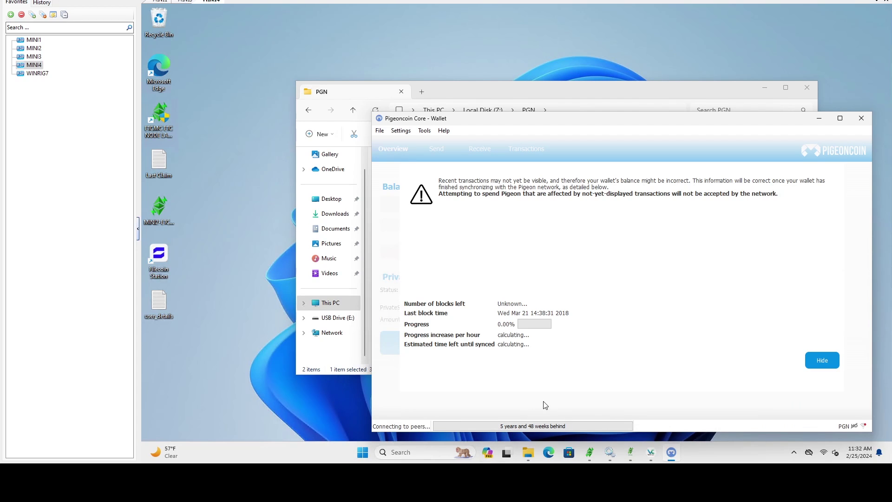
left_click(819, 364)
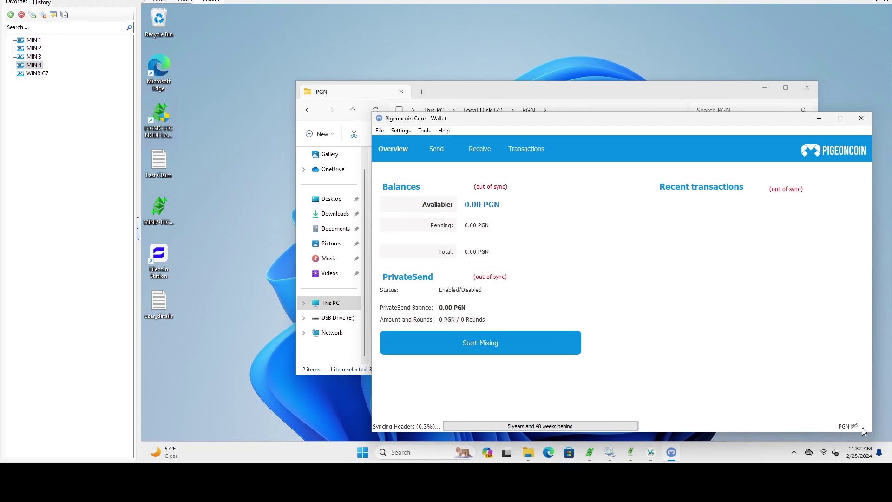
- Check the Pigeoncoin Core wallet's network connections and sync progress, and close the wallet
mouse_move(865, 426)
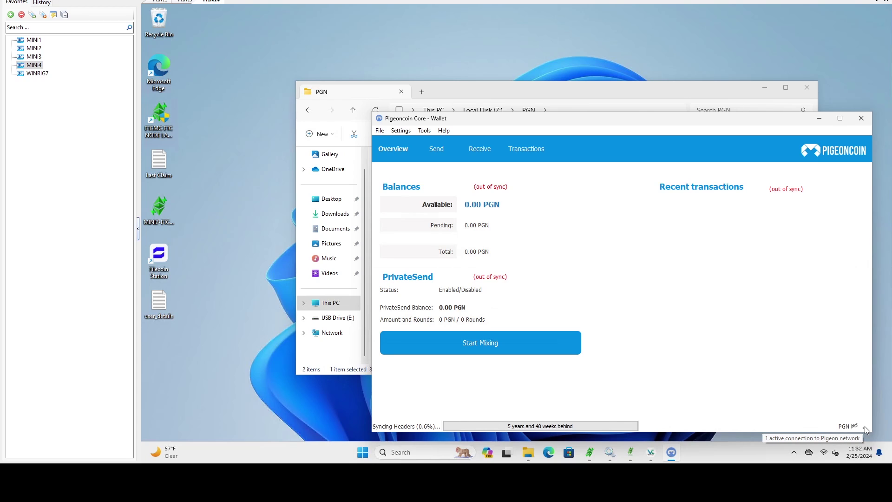
mouse_move(435, 426)
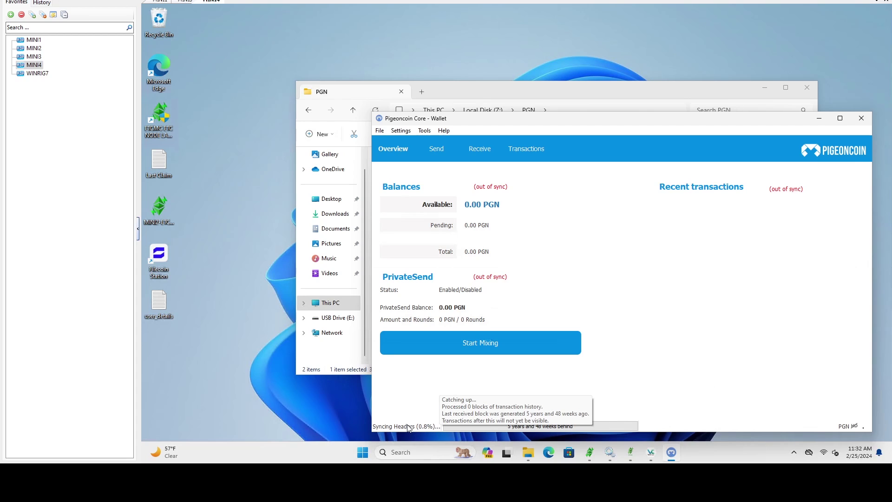
left_click(859, 119)
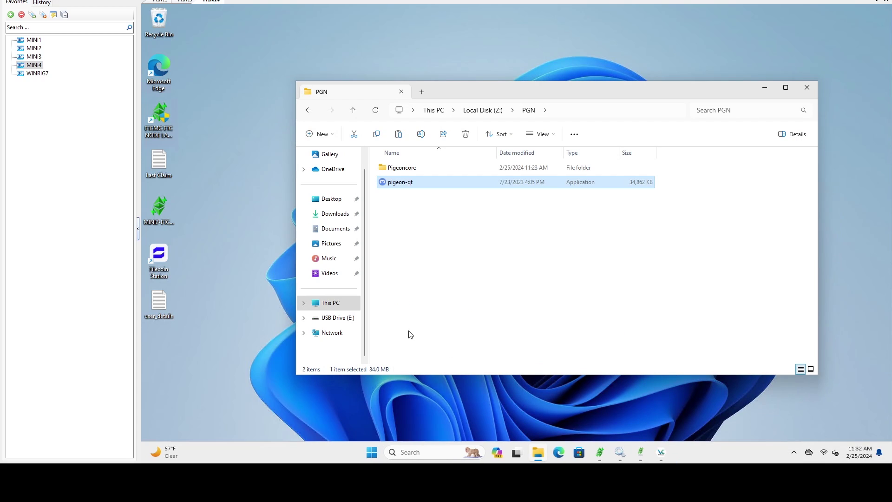
- Open a second File Explorer window and browse on Local Disk (C:) to the Users\admin folder
right_click(536, 454)
left_click(487, 397)
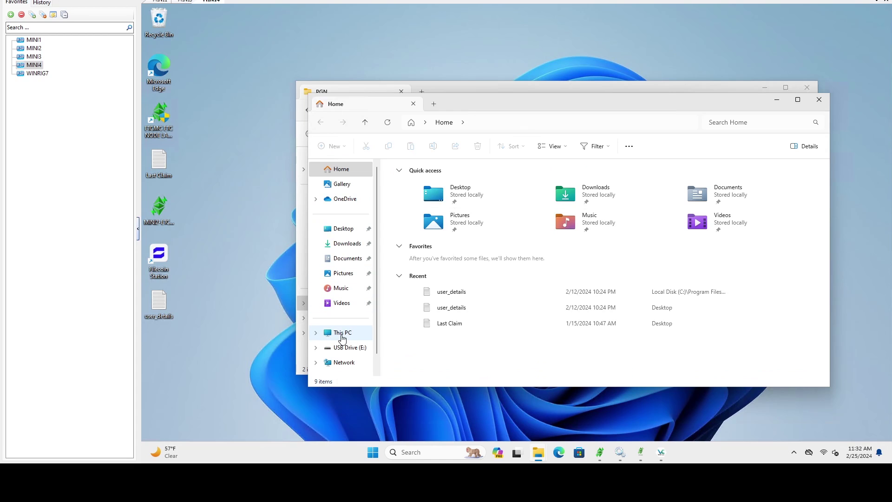
left_click(329, 334)
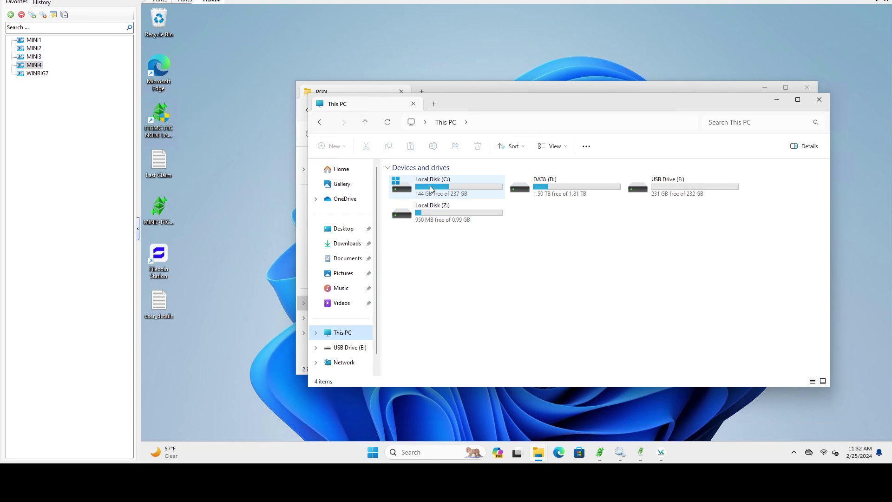
double_click(430, 185)
double_click(424, 236)
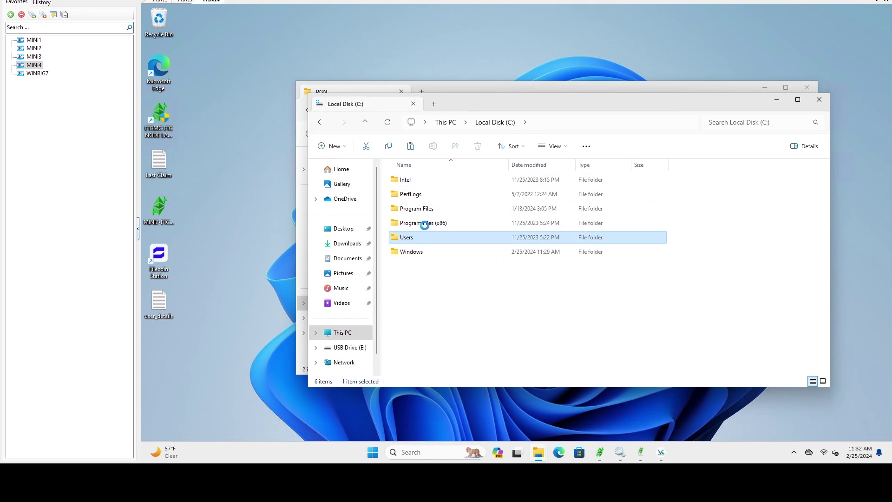
left_click(423, 184)
double_click(410, 183)
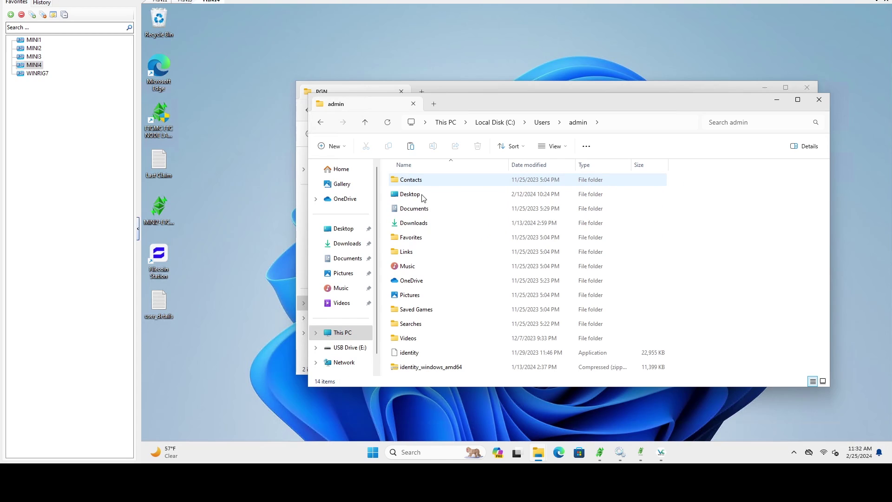
- Go to the hidden appdata folder under C:\Users\admin and open Roaming\PigeonCore
left_click(604, 121)
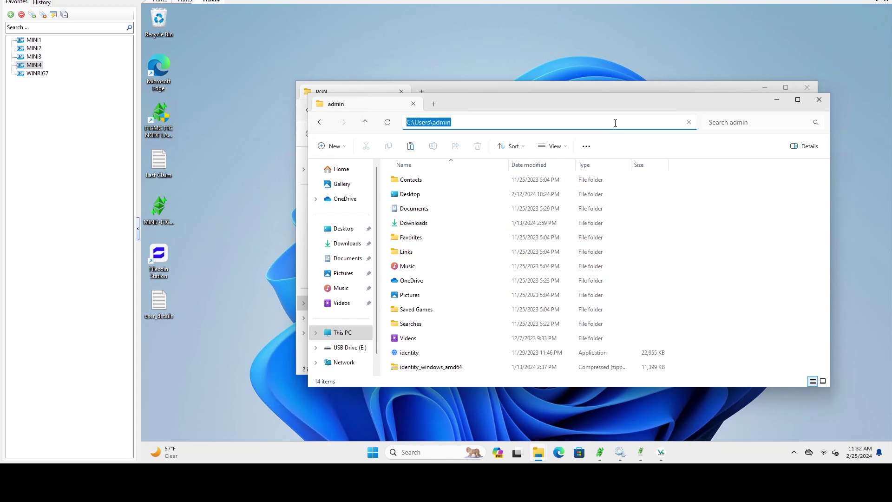
left_click(609, 118)
type("\\appdata")
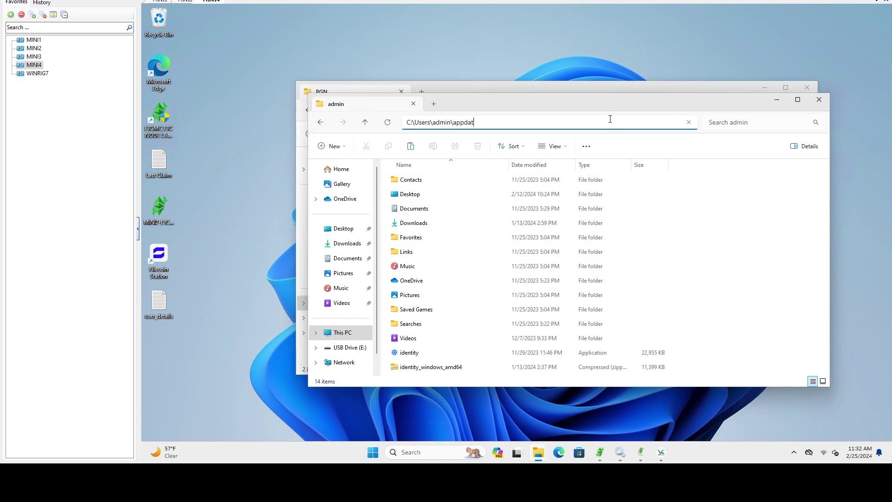
key("Return")
double_click(415, 212)
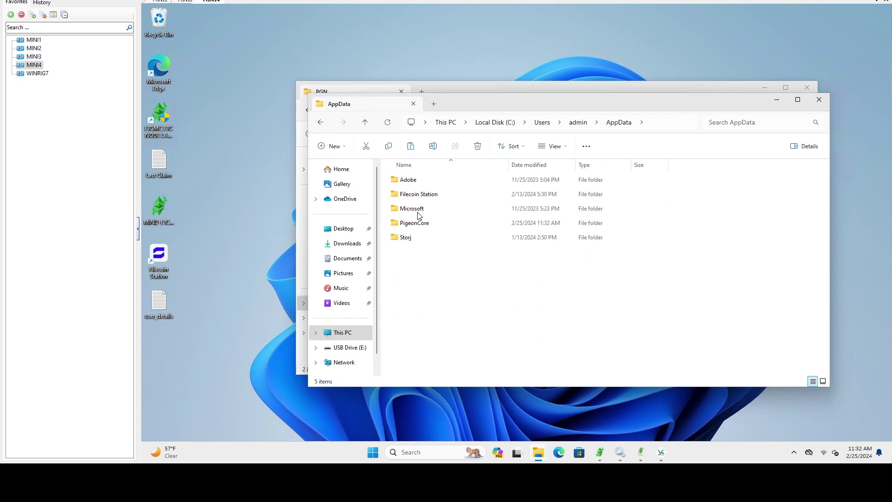
double_click(403, 224)
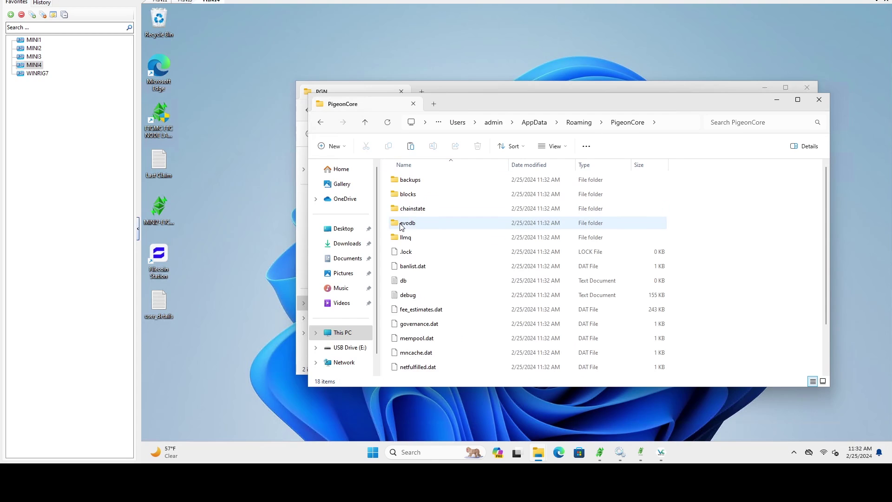
- Delete wallet.dat from the Roaming PigeonCore folder and move that window clear of the PGN window
left_click(418, 372)
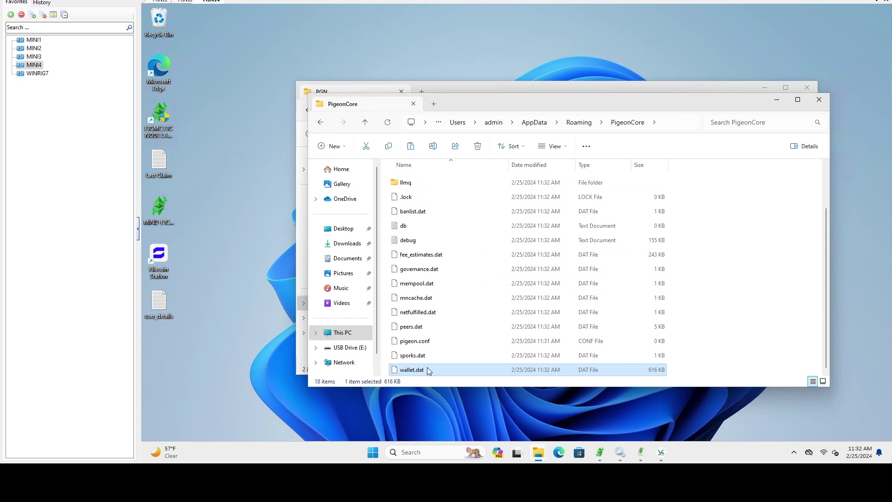
key("Delete")
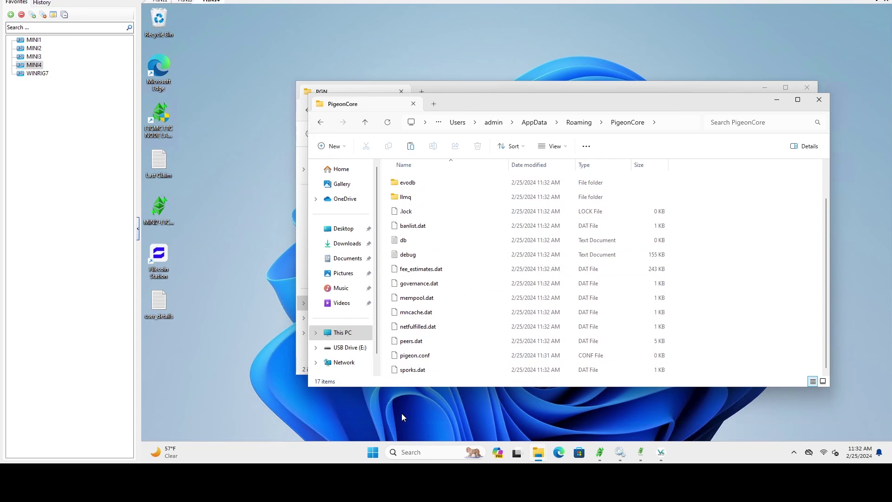
left_click_drag(507, 101, 419, 152)
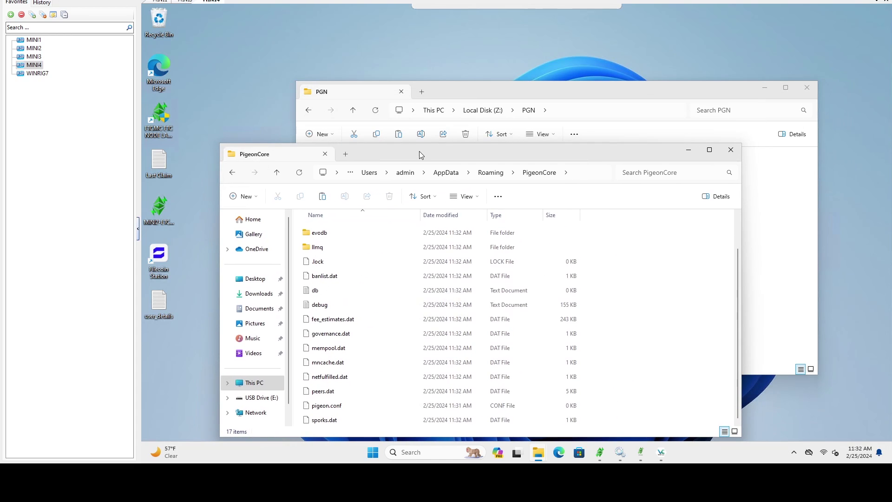
- Copy pigeon.conf and wallet.dat from Z:\PGN\Pigeoncore into the Roaming PigeonCore folder, replacing the existing pigeon.conf
left_click(478, 103)
double_click(409, 167)
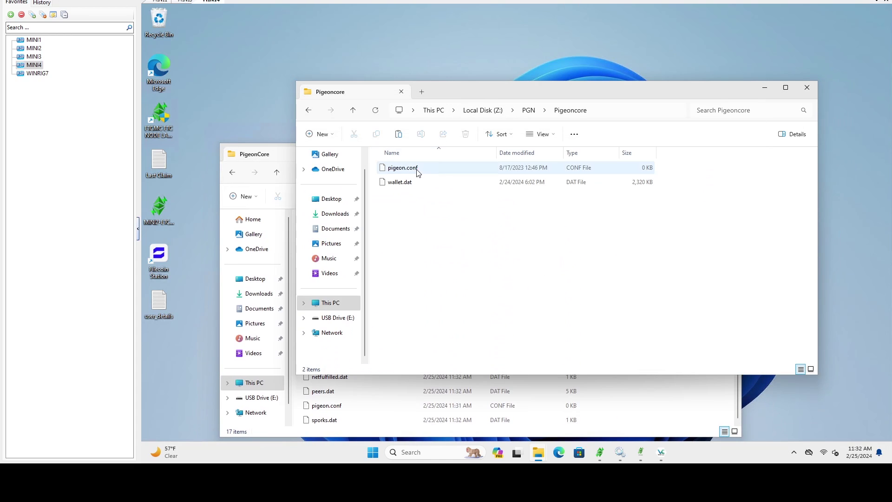
left_click(411, 184)
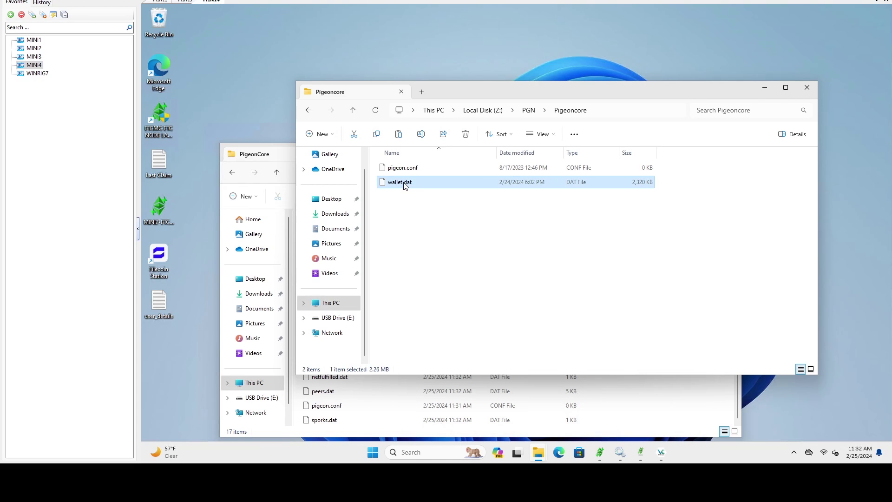
left_click(411, 171, "ctrl")
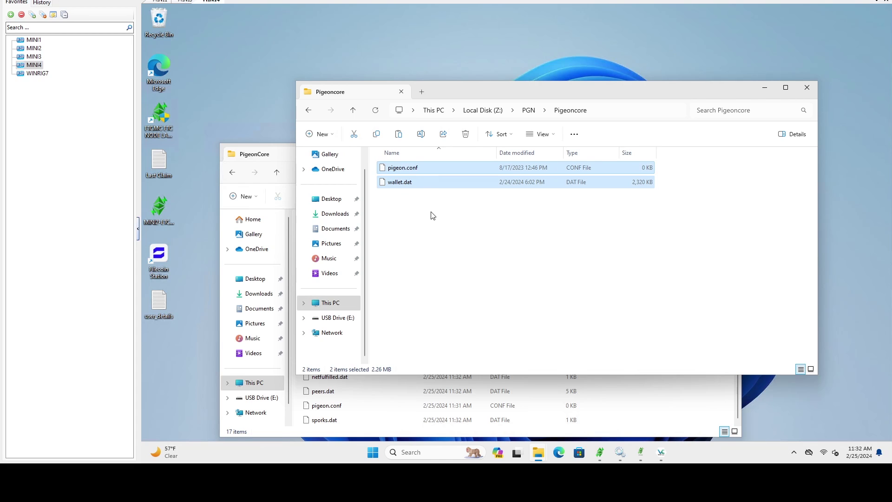
left_click(660, 406)
key("ctrl+v")
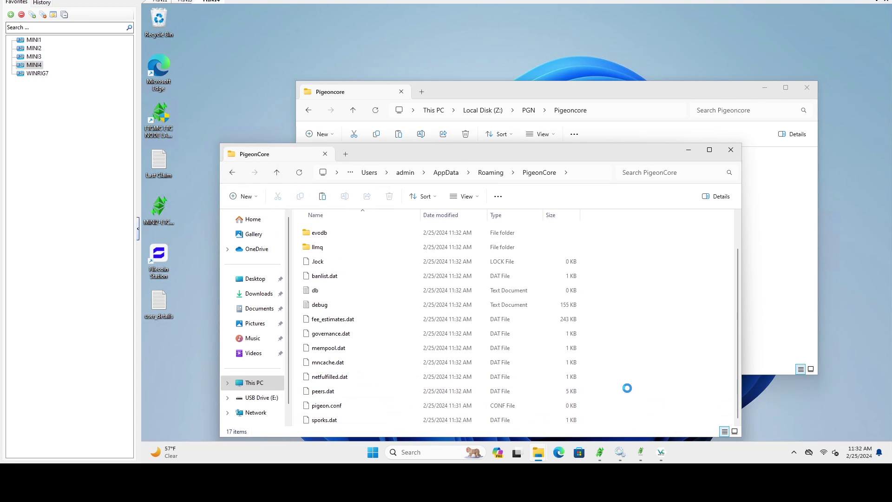
left_click(281, 153)
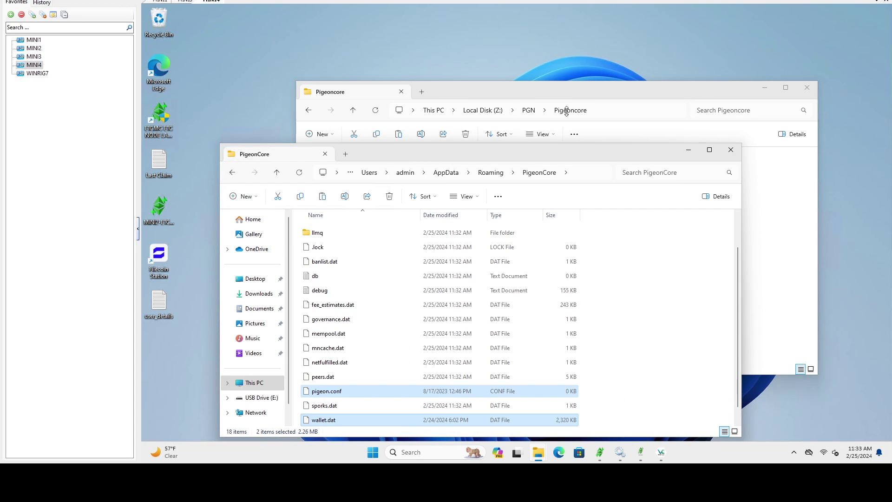
- Launch pigeon-qt from PGN on Local Disk (Z:), hide the synchronisation notice to check the recent transactions, and close the wallet
left_click(553, 99)
left_click(454, 214)
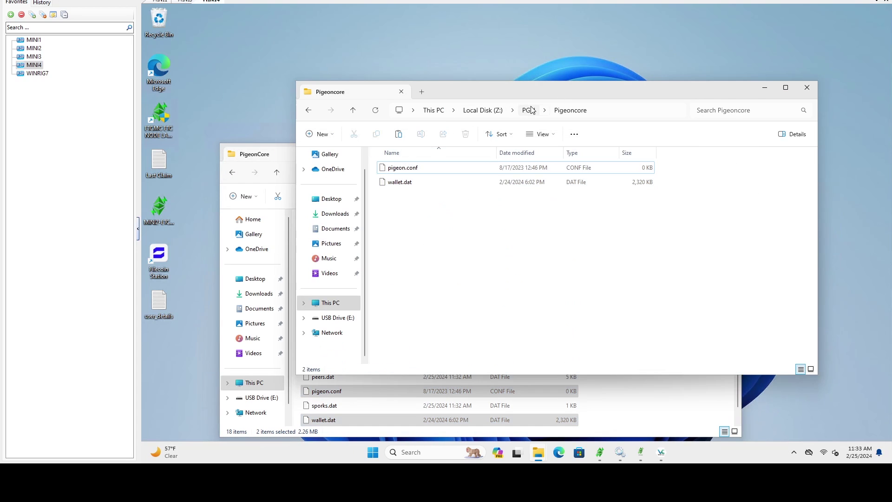
key("alt+Up")
left_click(406, 185)
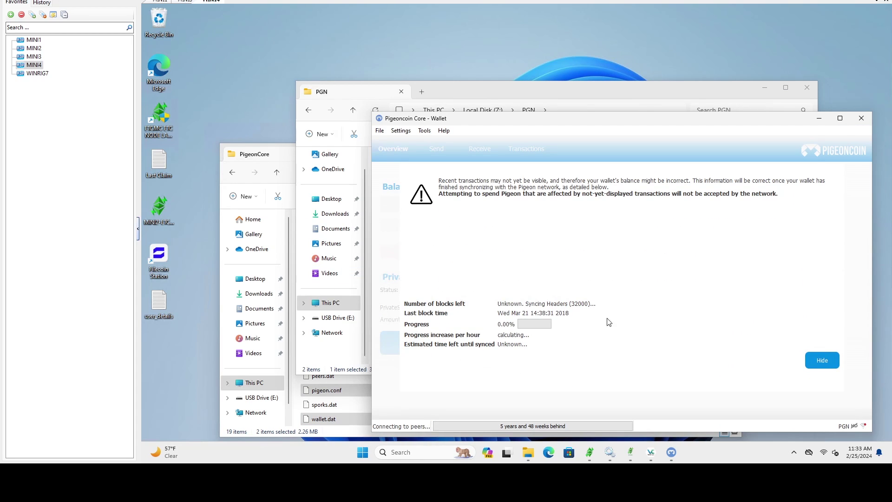
left_click(822, 360)
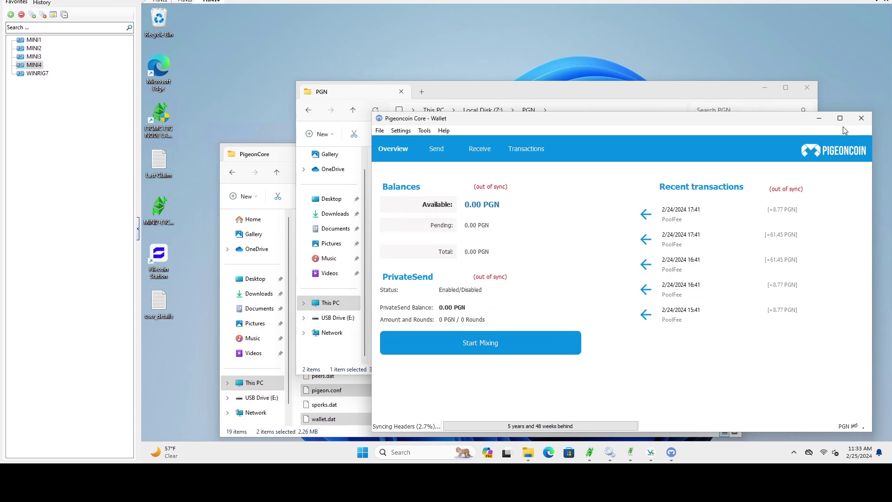
left_click(860, 118)
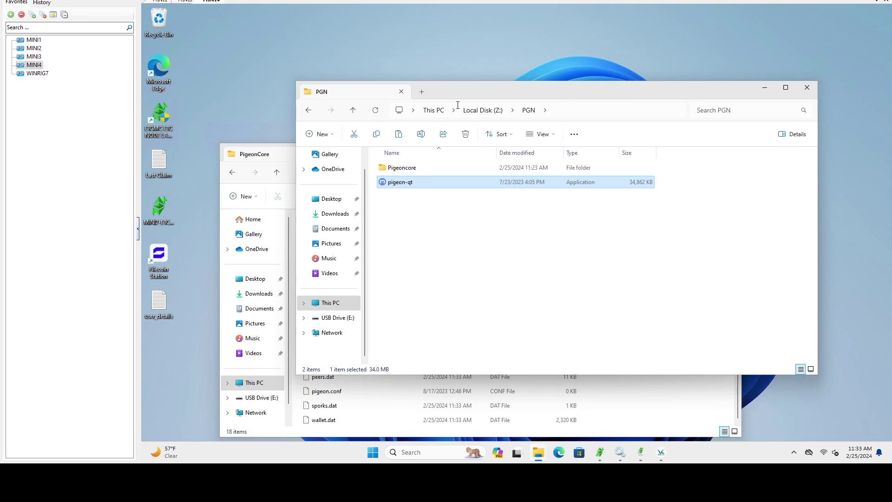
- Return to the root of USB Drive (E:) and select the Wallets container file
left_click(488, 114)
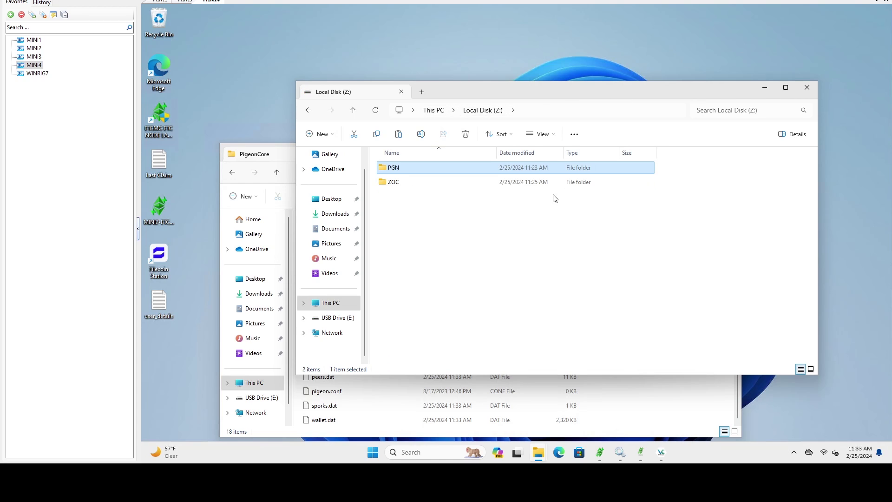
left_click(430, 110)
double_click(688, 173)
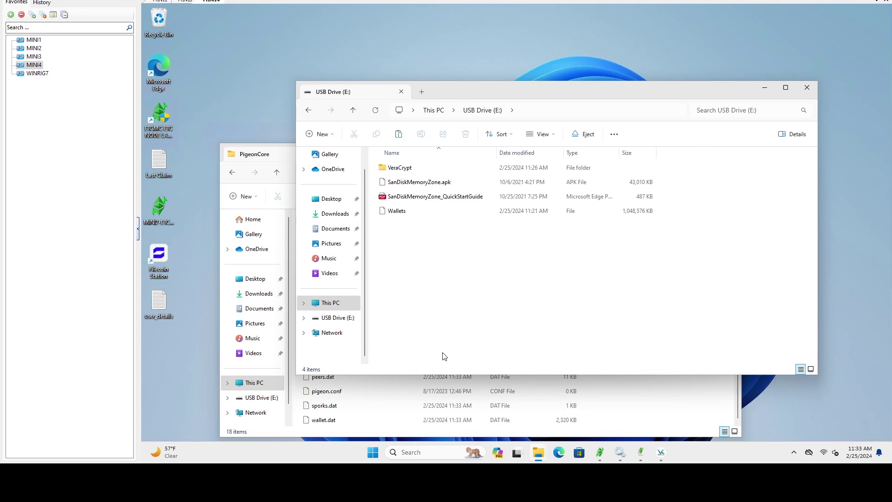
left_click(416, 210)
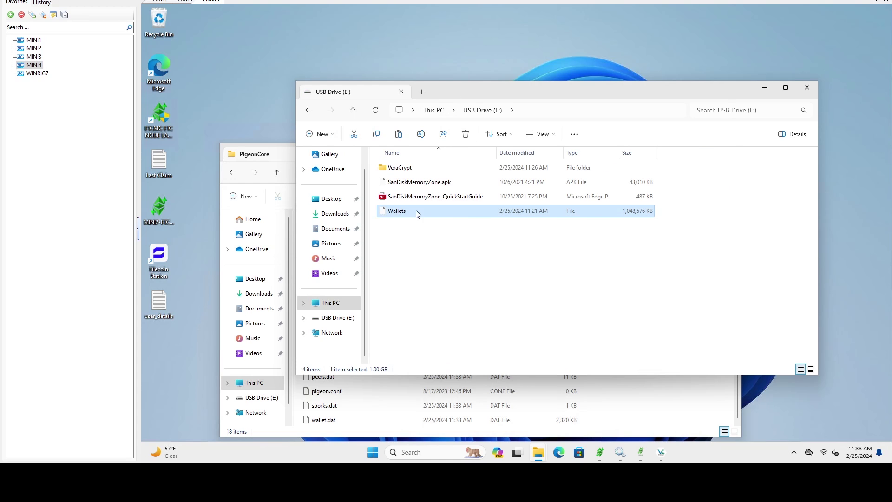